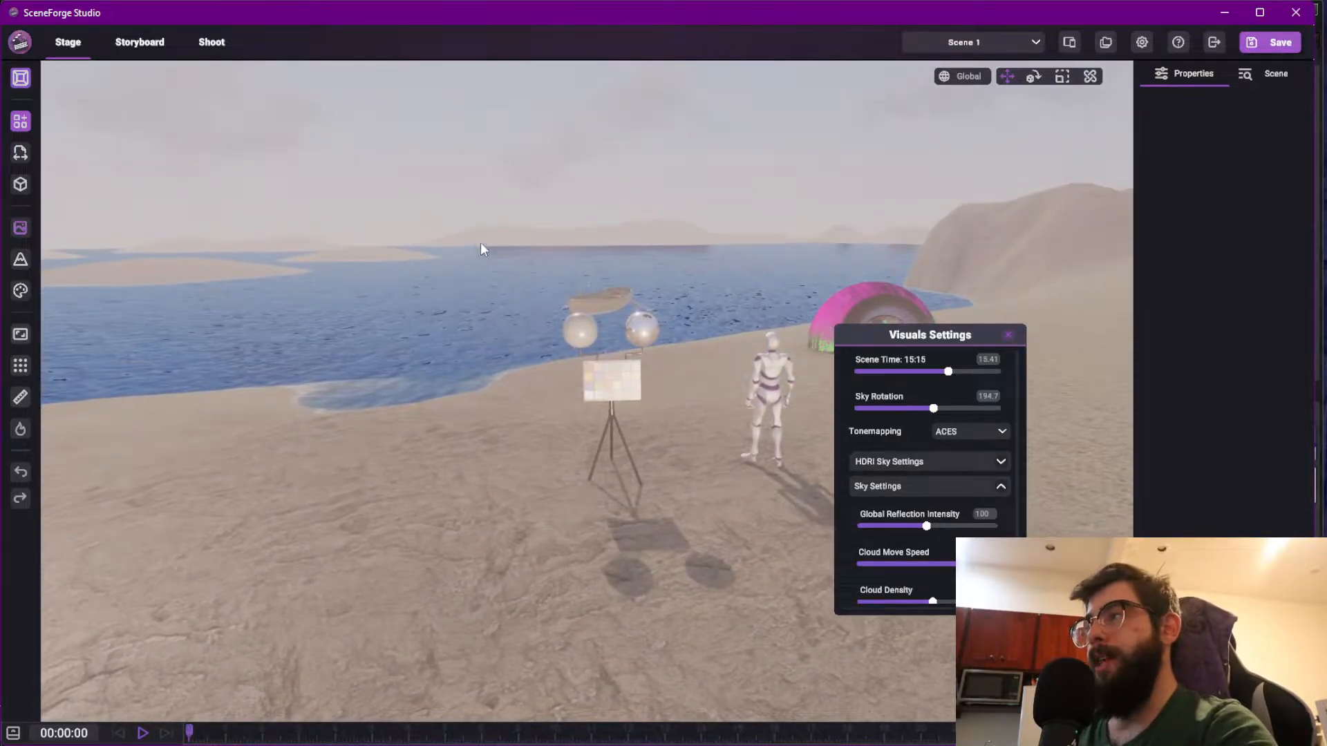
key(s)
key(w)
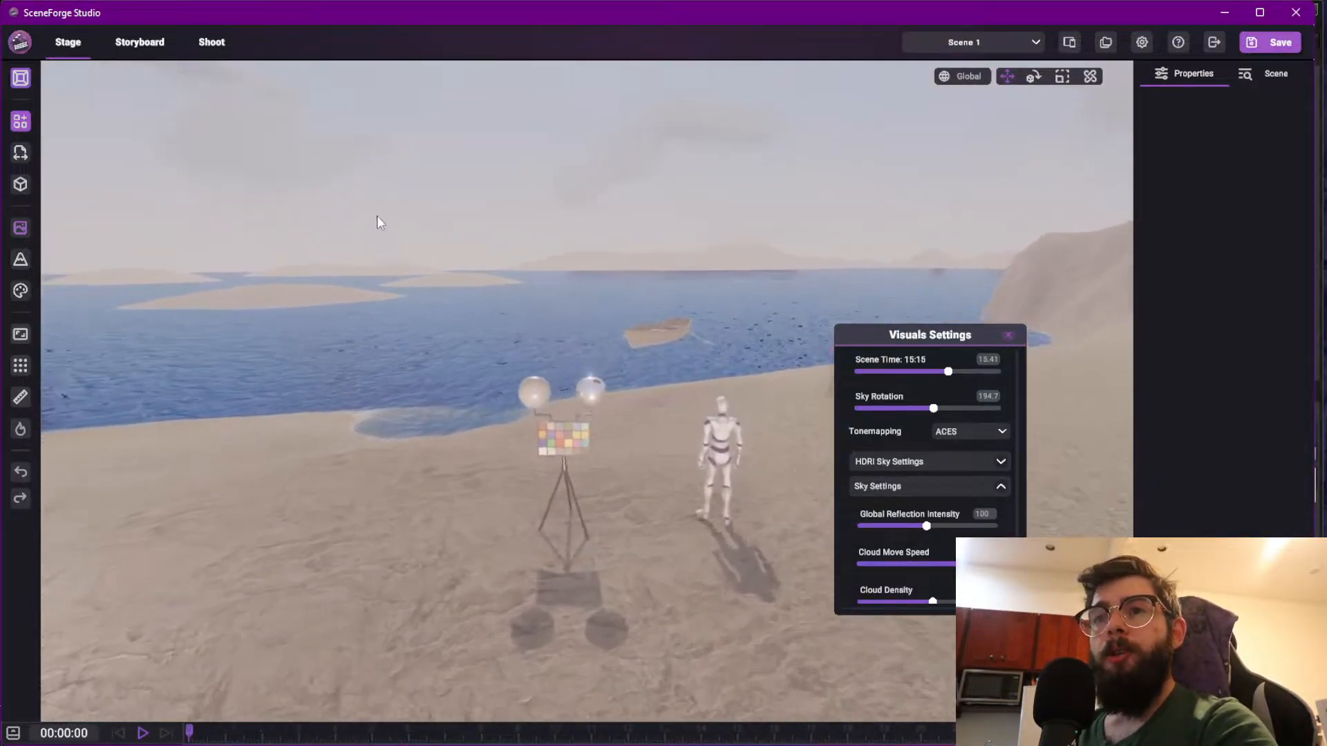
key(a)
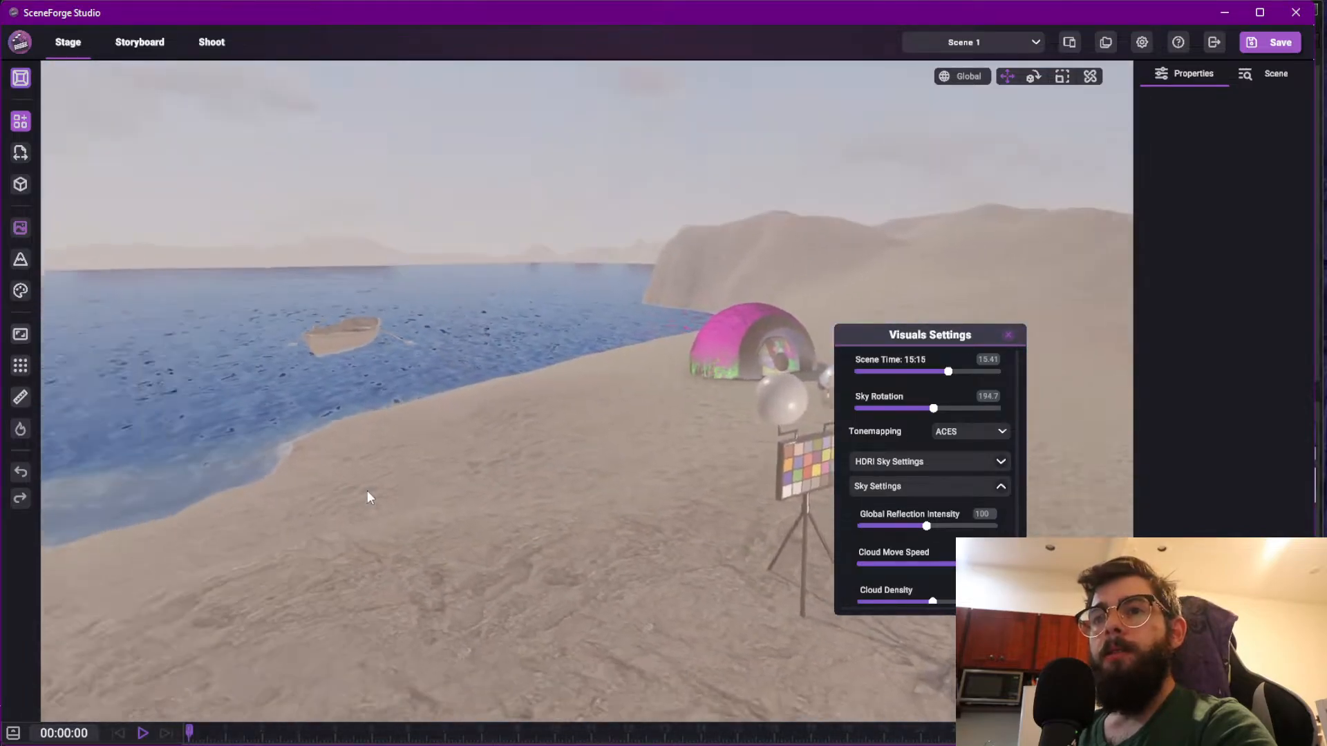
key(s)
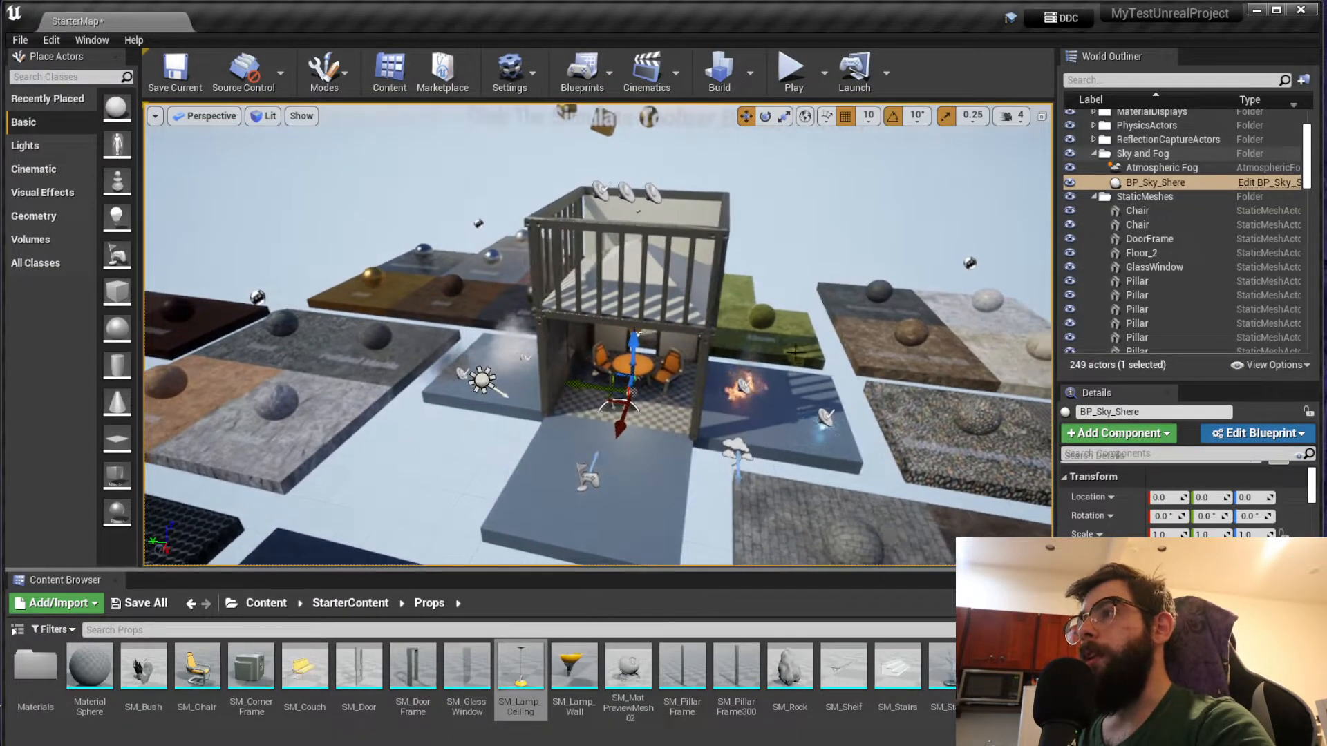
Inspect the starter map's house and the surrounding material display platforms from several distances and angles, focusing on Floor_2
middle_drag(775, 365, 804, 440)
mouse_move(774, 365)
right_down()
mouse_move(795, 361)
mouse_move(712, 367)
mouse_move(778, 370)
mouse_move(757, 354)
right_up()
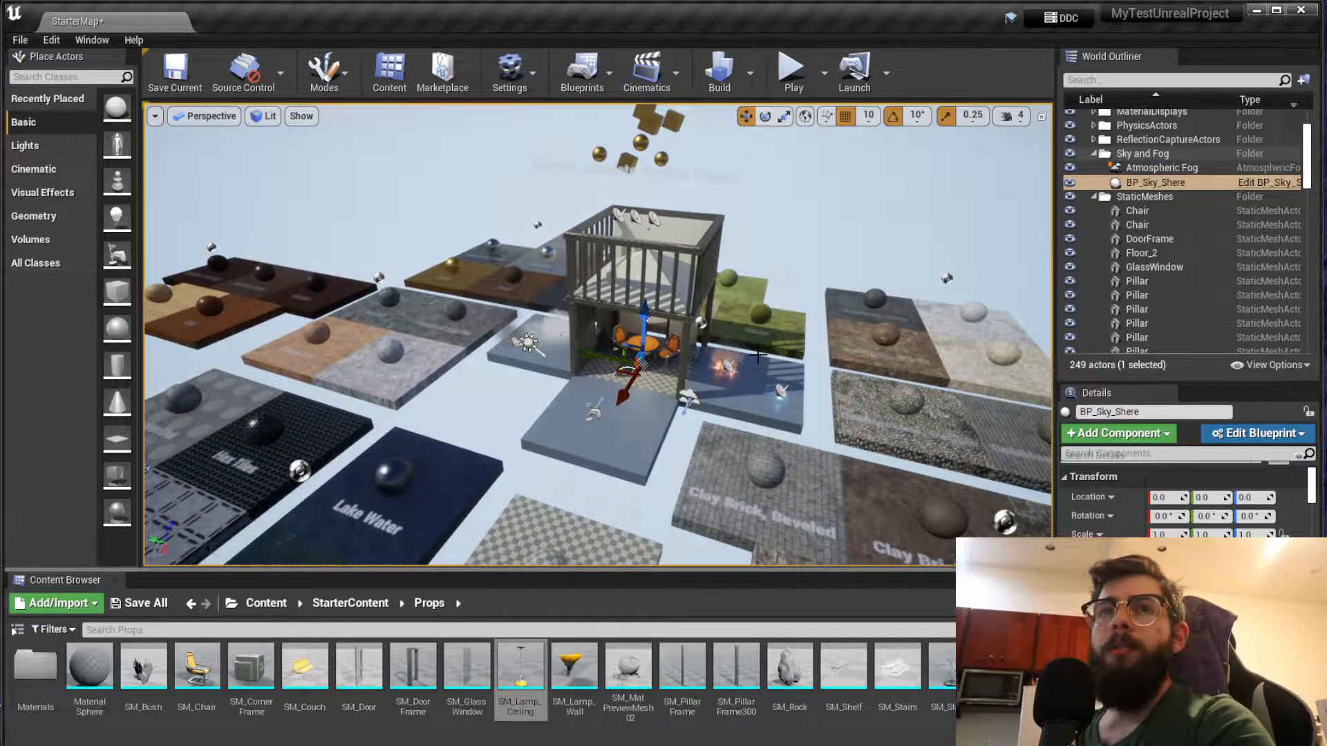
right_drag(539, 422, 682, 350)
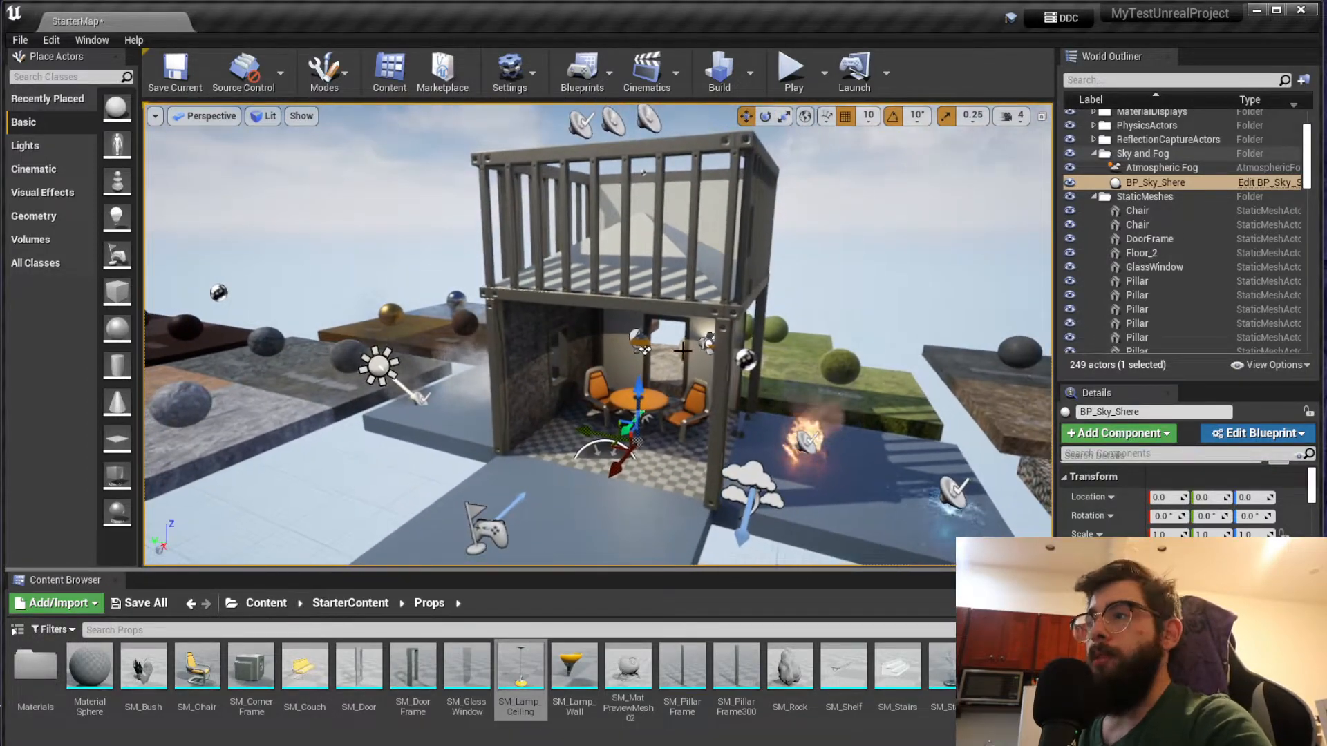
drag(676, 351, 706, 329)
mouse_move(678, 353)
right_down()
mouse_move(654, 406)
mouse_move(677, 355)
mouse_move(694, 368)
right_up()
key(w)
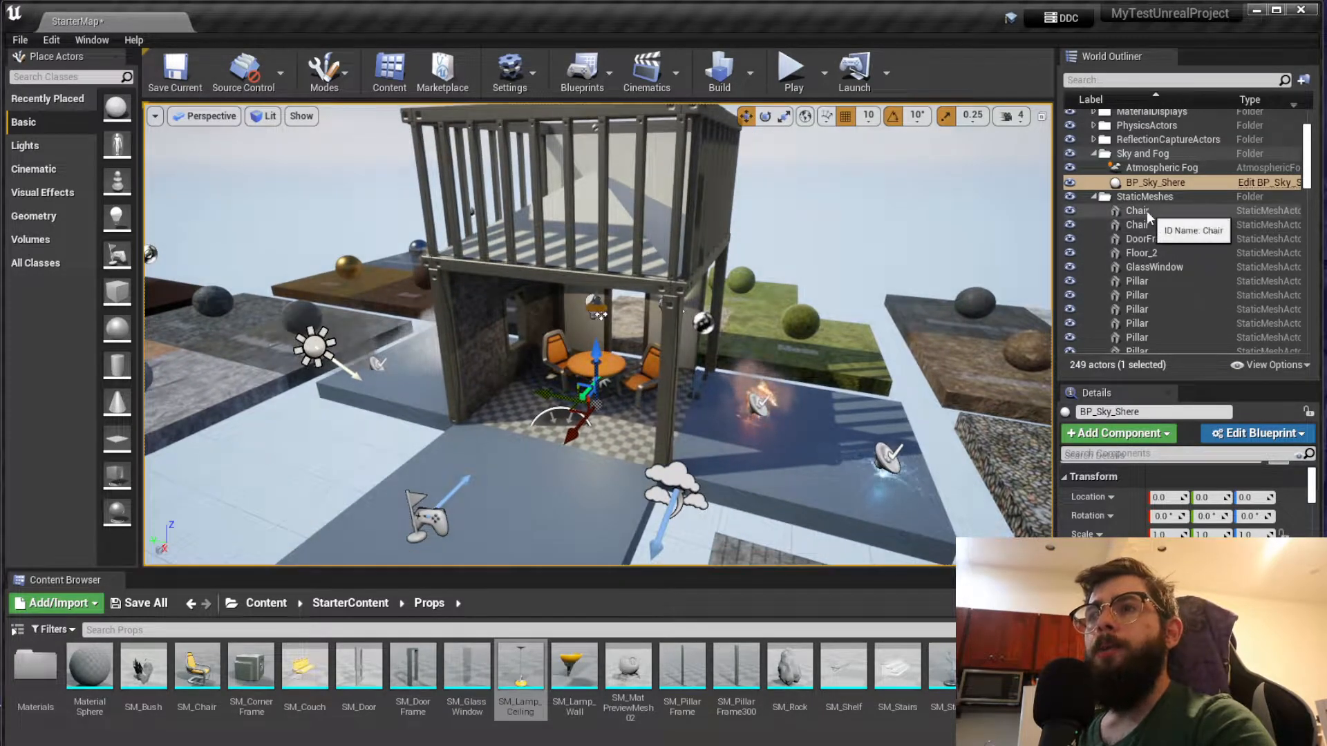
double_click(1137, 253)
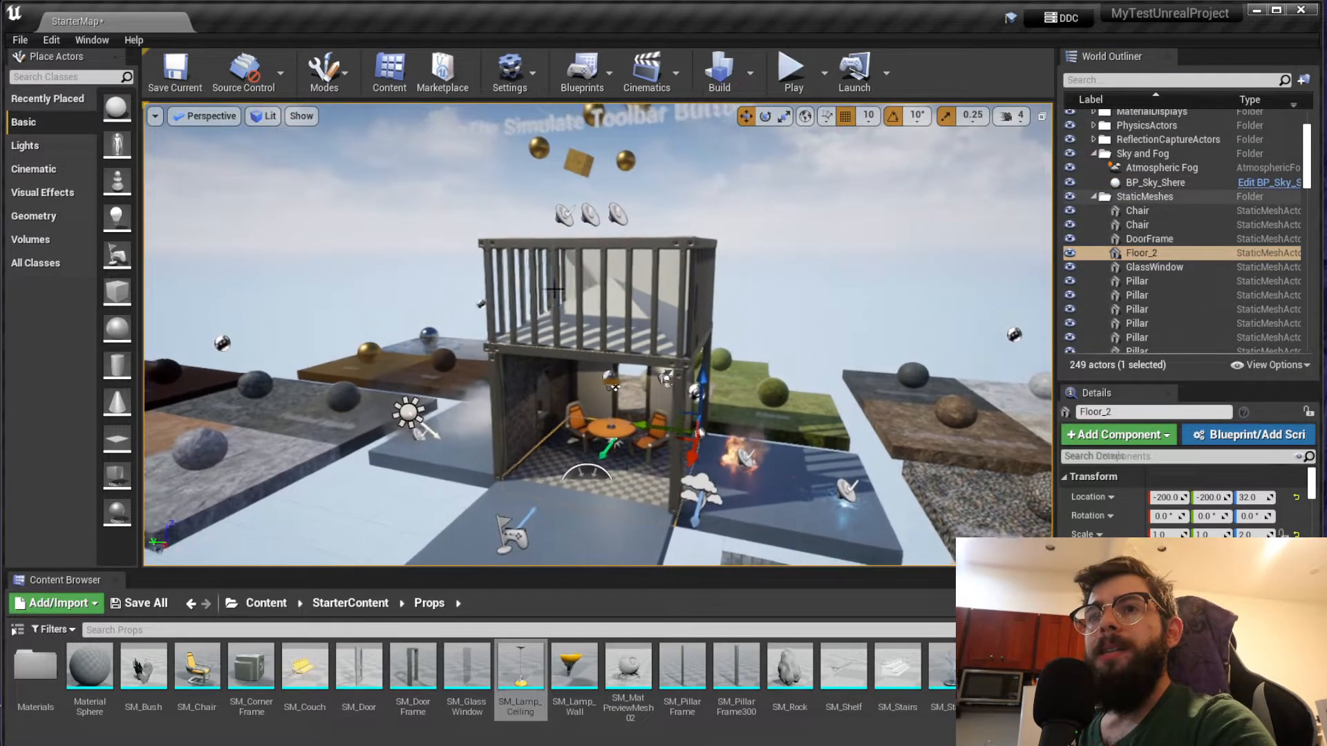
right_drag(605, 314, 602, 269)
key(w)
key(s)
key(s)
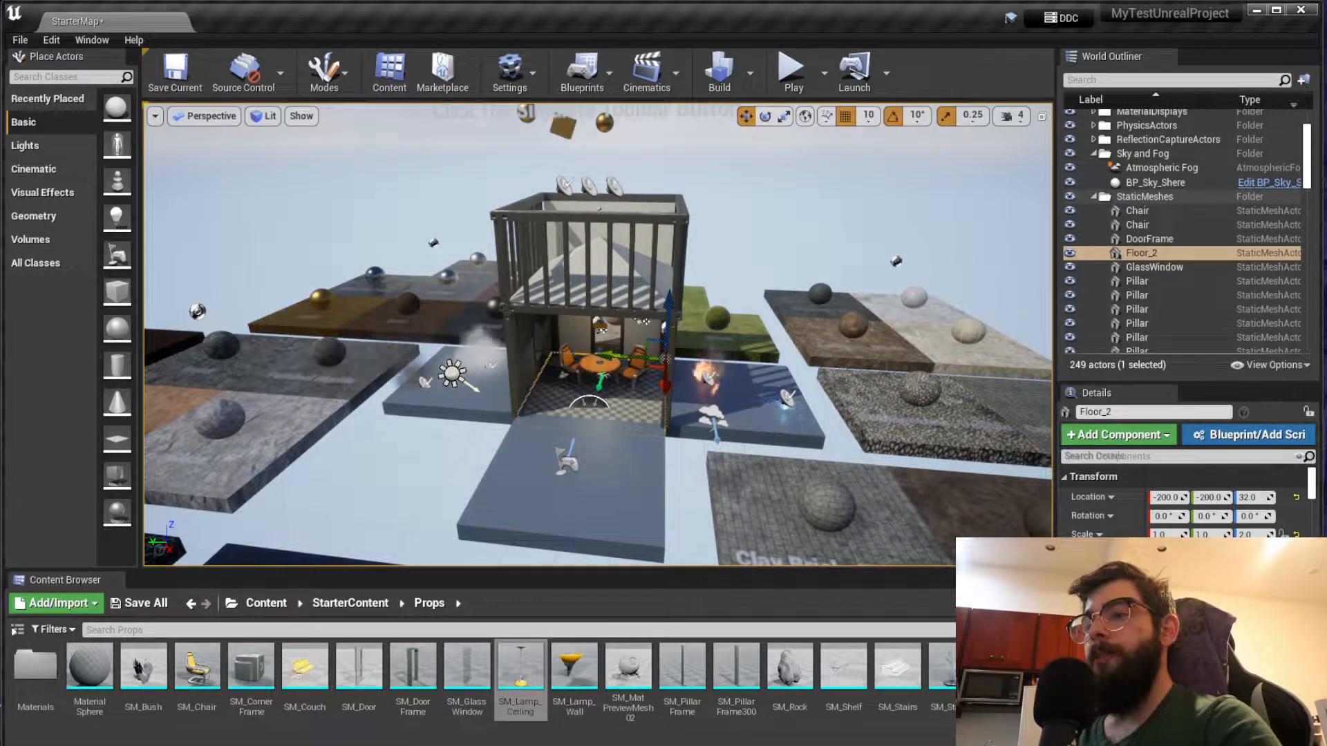
Switch to the Epic Games Launcher, examine the glTF Exporter plugin's description and supported engine versions, and close the launcher
key(alt+Tab)
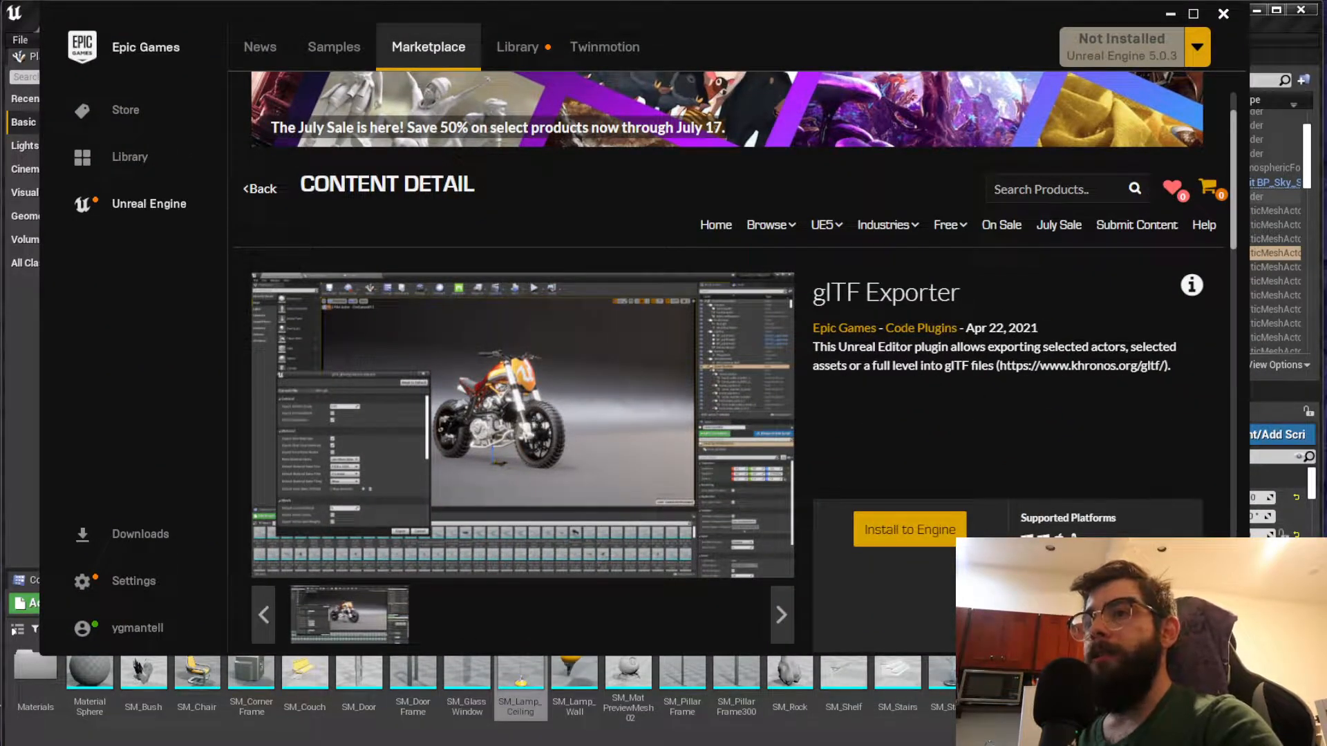
drag(814, 293, 937, 293)
click(886, 309)
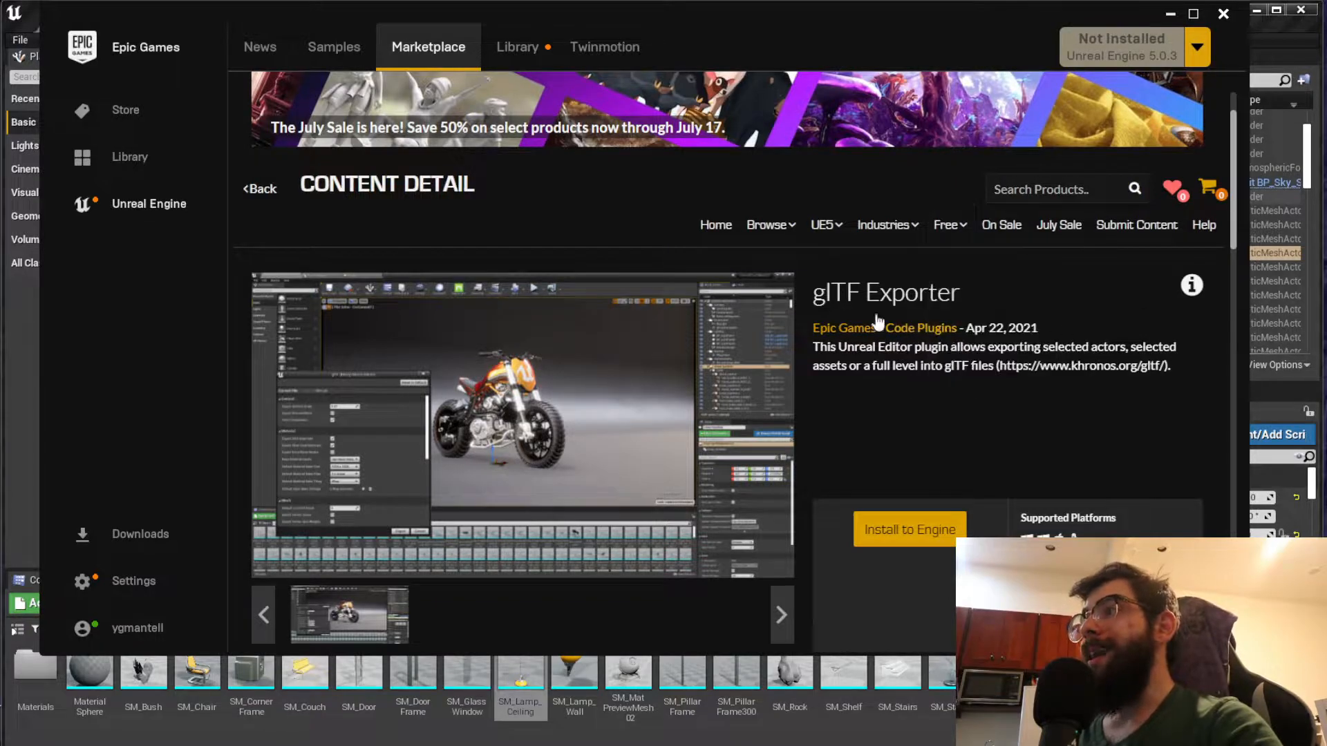
scroll(848, 343, down, 2)
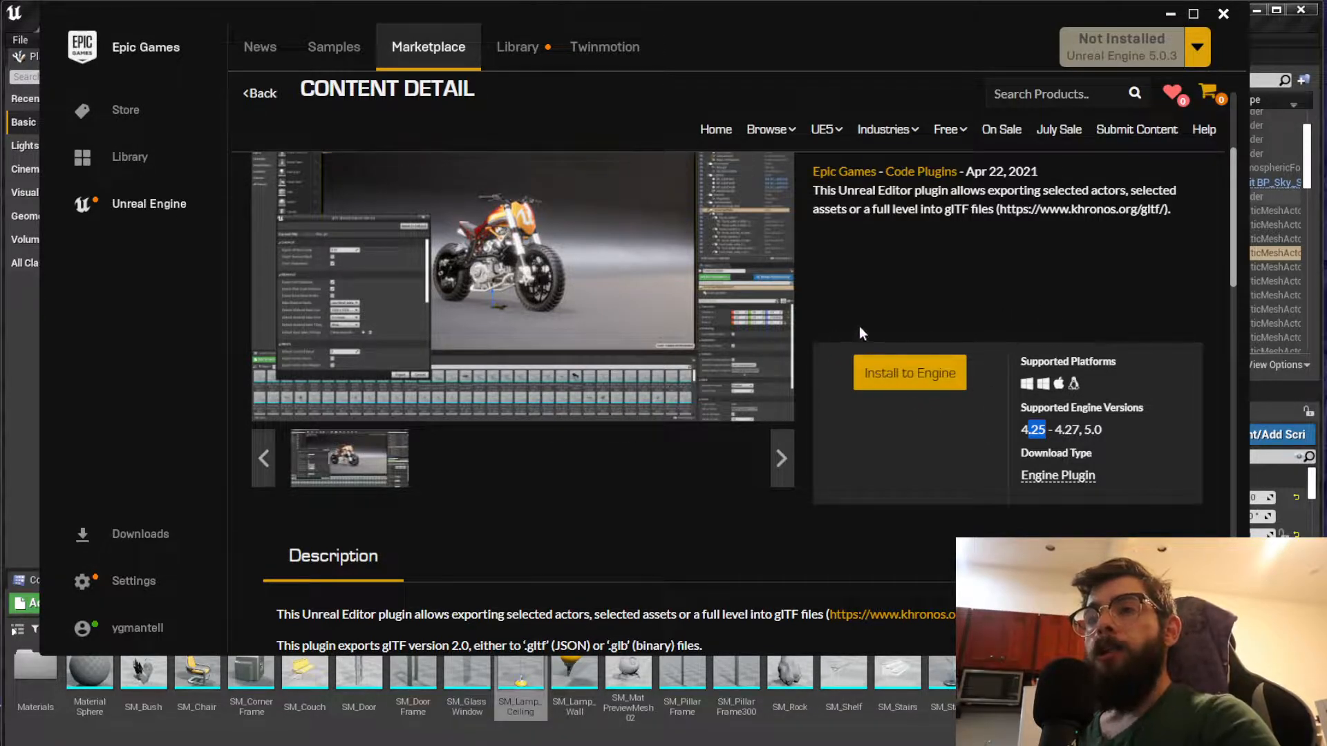
click(1224, 13)
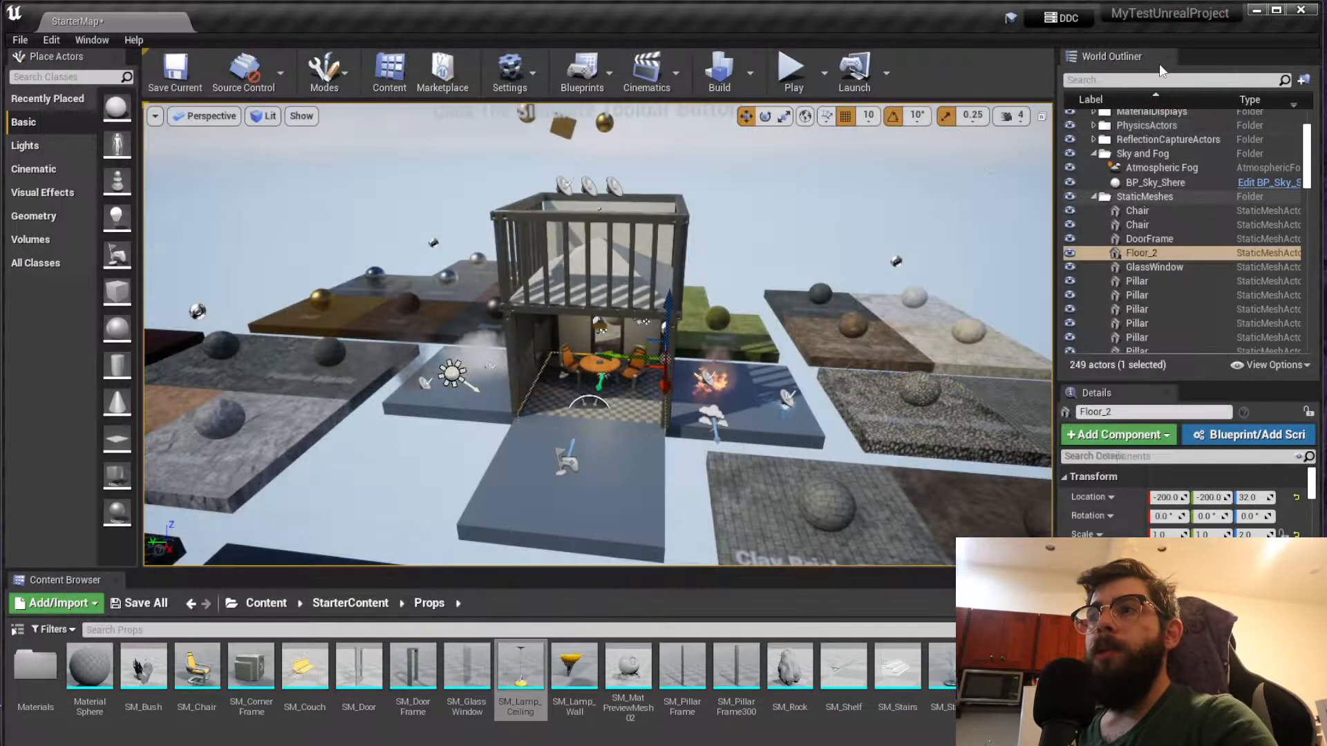
Search the project's plugins for "gltf" and check whether the glTF Exporter is enabled
mouse_move(370, 269)
mouse_down()
mouse_move(387, 257)
mouse_move(359, 258)
mouse_up()
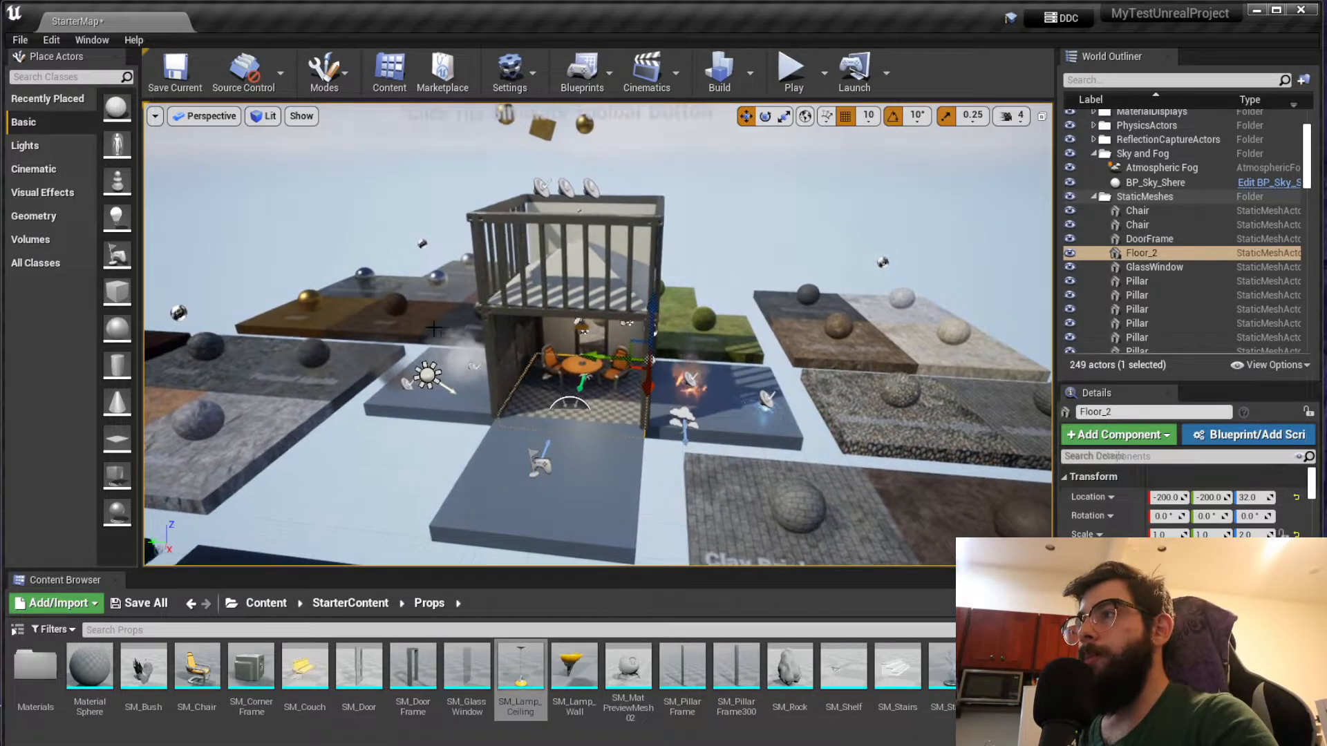
click(59, 42)
click(97, 284)
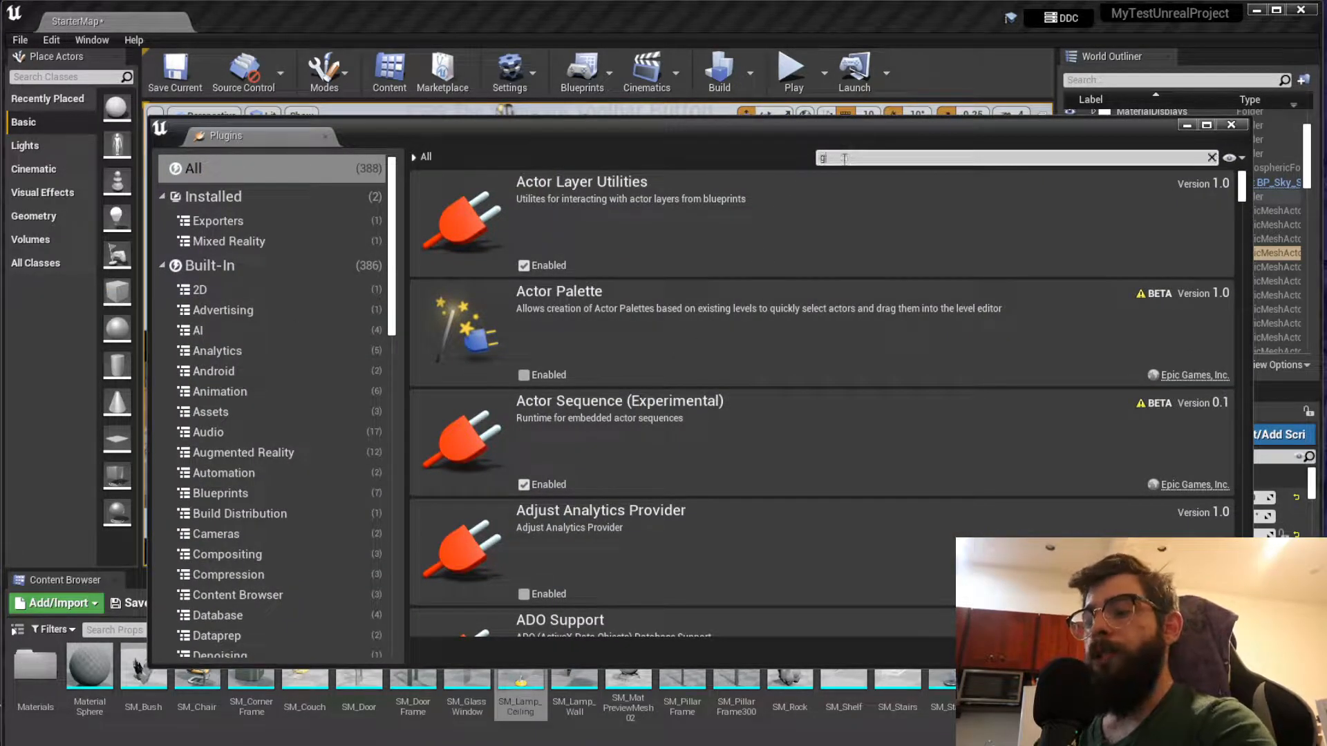
text(gltf)
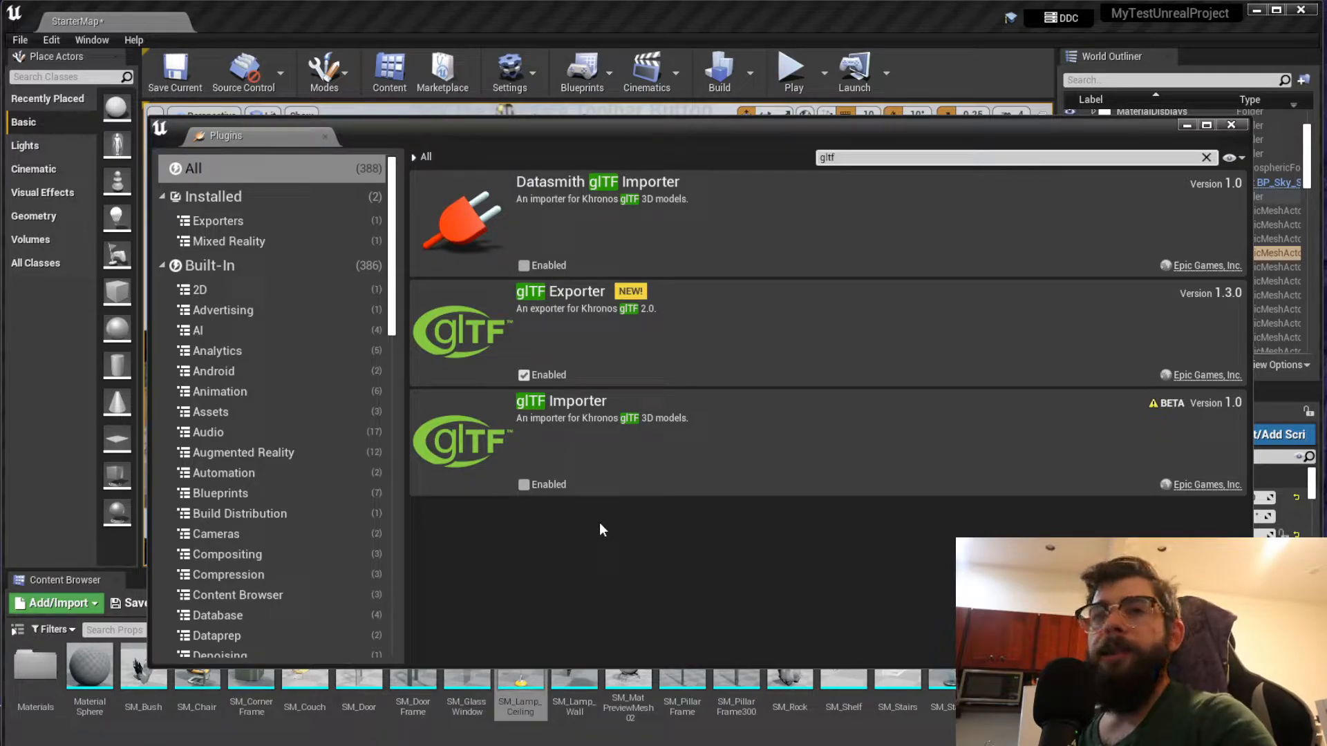
click(1230, 127)
scroll(550, 345, up, 6)
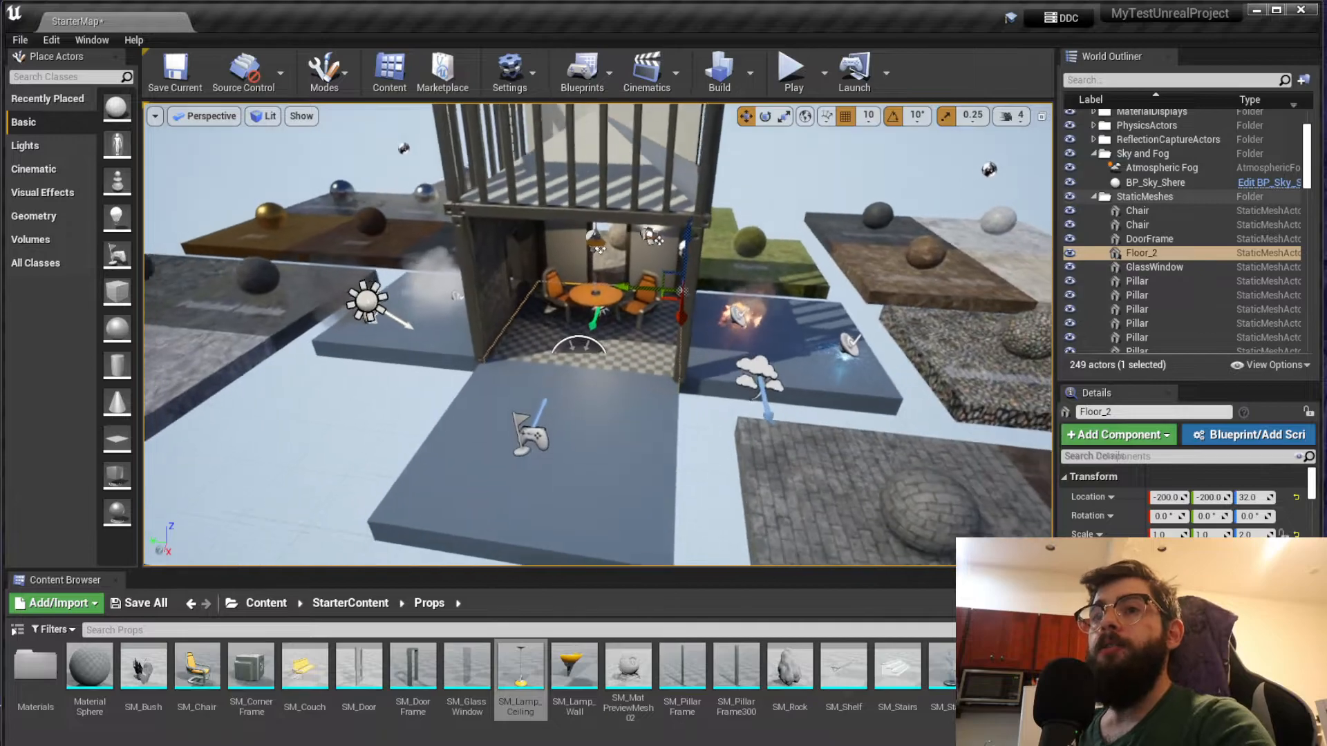
scroll(550, 346, down, 4)
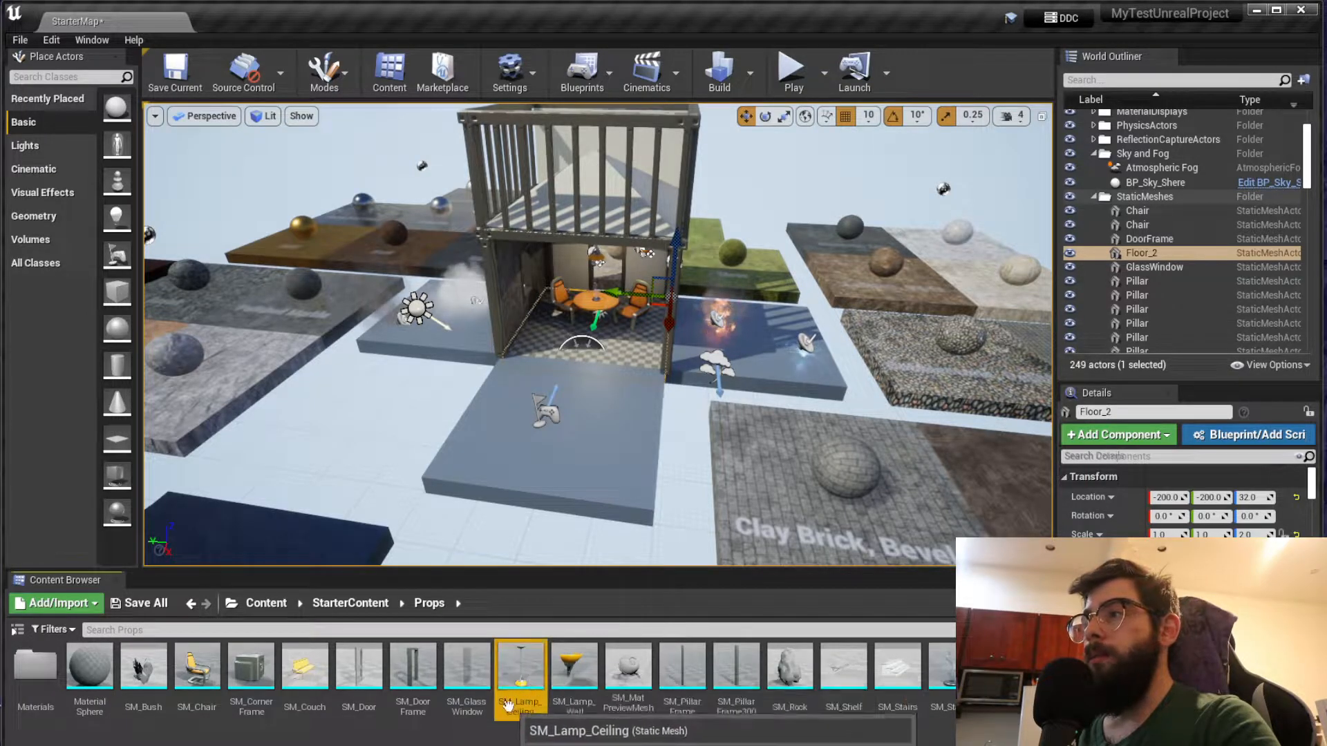
right_click(519, 669)
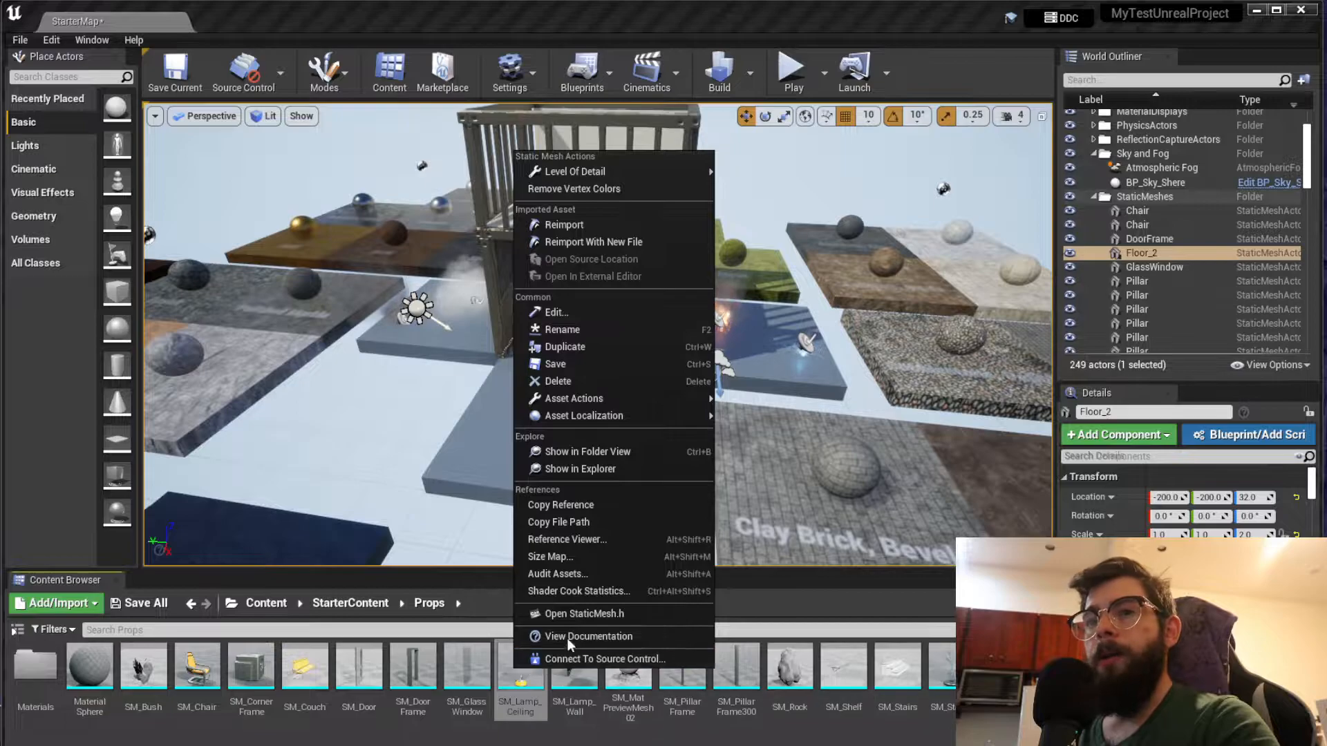
mouse_move(566, 400)
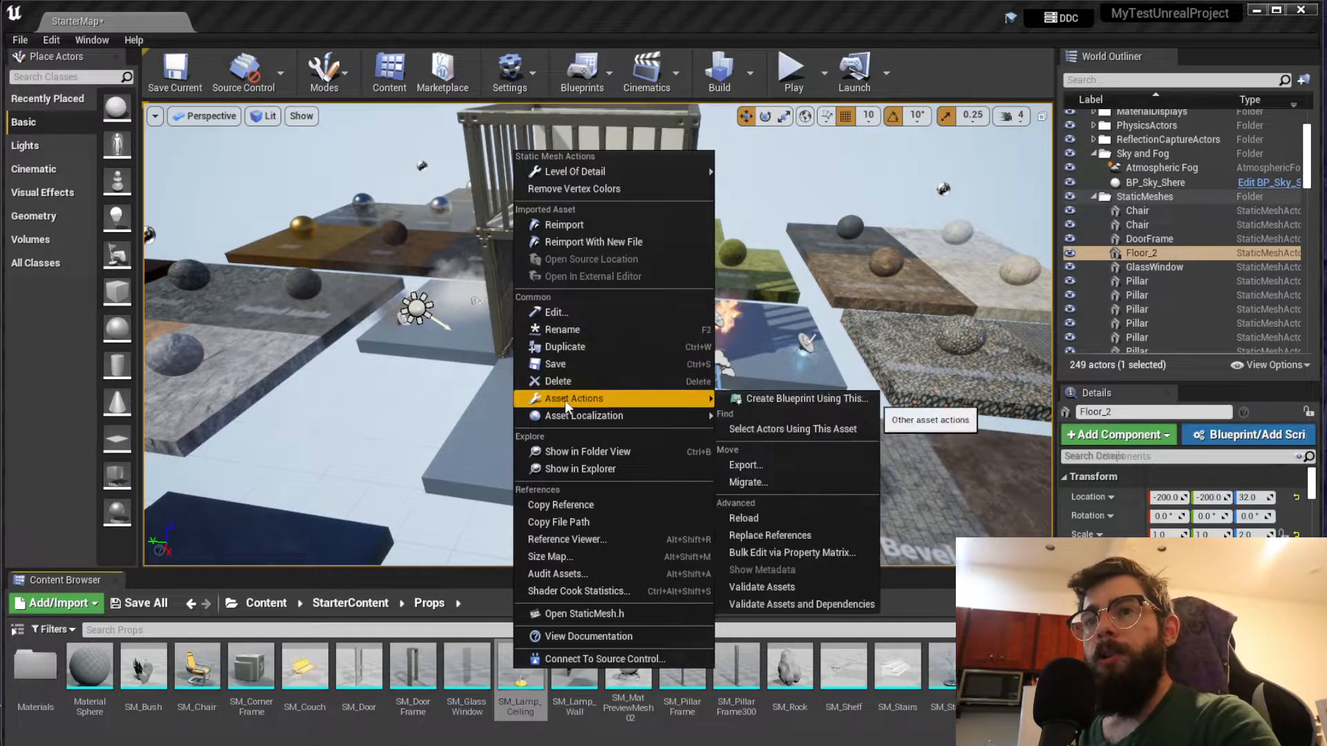
click(744, 465)
drag(726, 135, 644, 106)
click(780, 486)
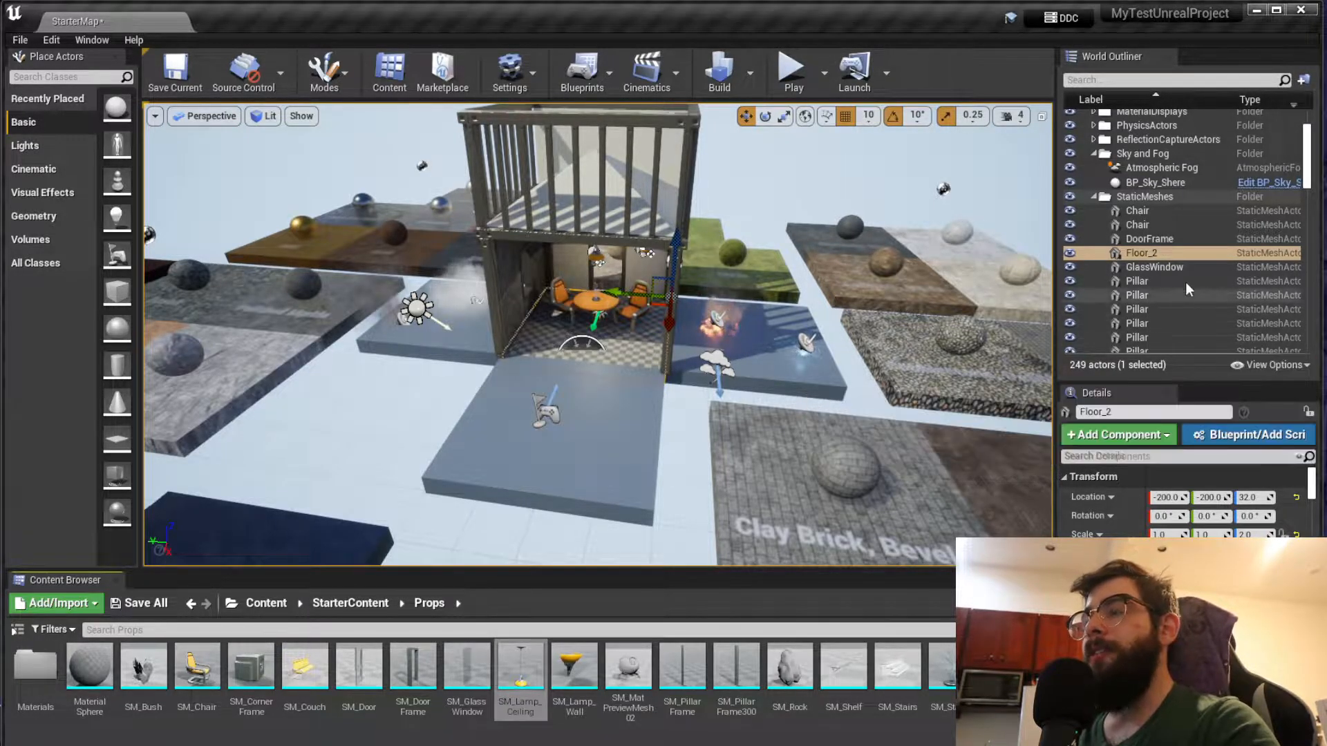
Select all the actors contained in the StaticMeshes folder of the level
scroll(1142, 232, up, 2)
scroll(1142, 232, down, 3)
click(1133, 171)
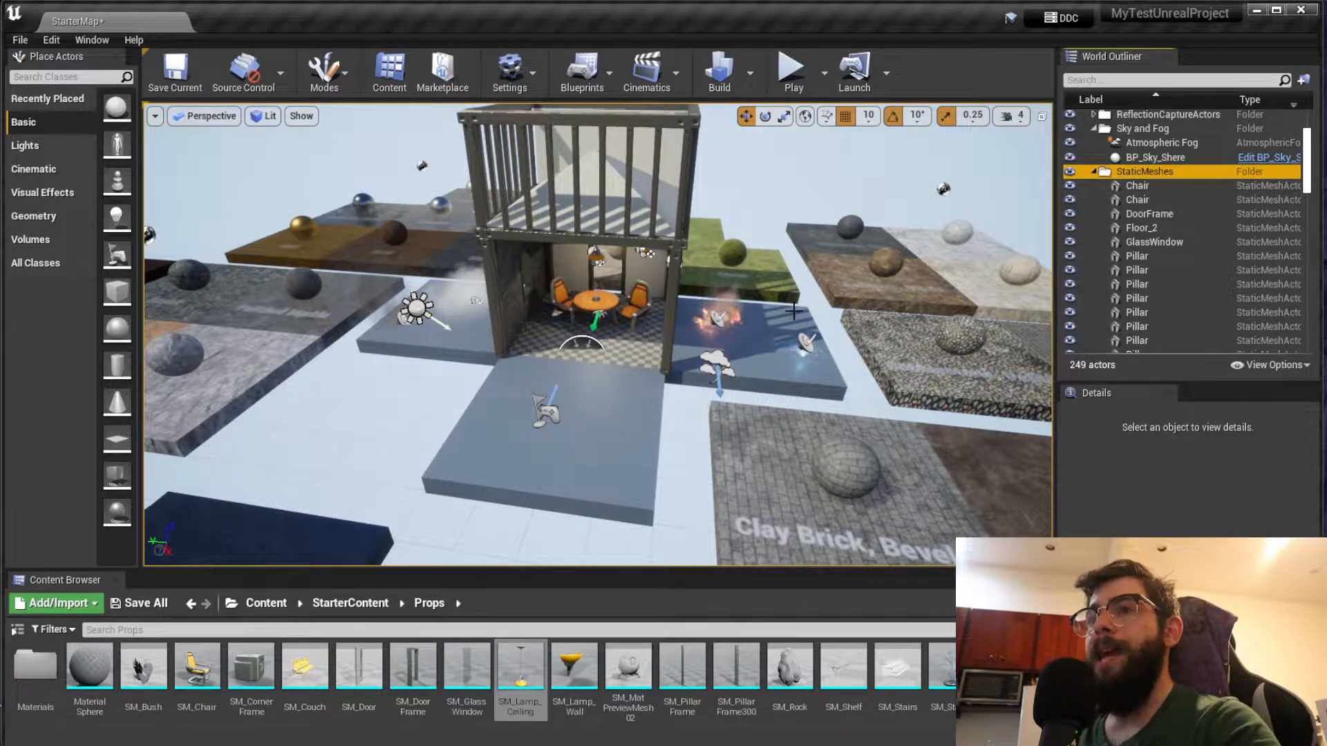
right_click(1158, 173)
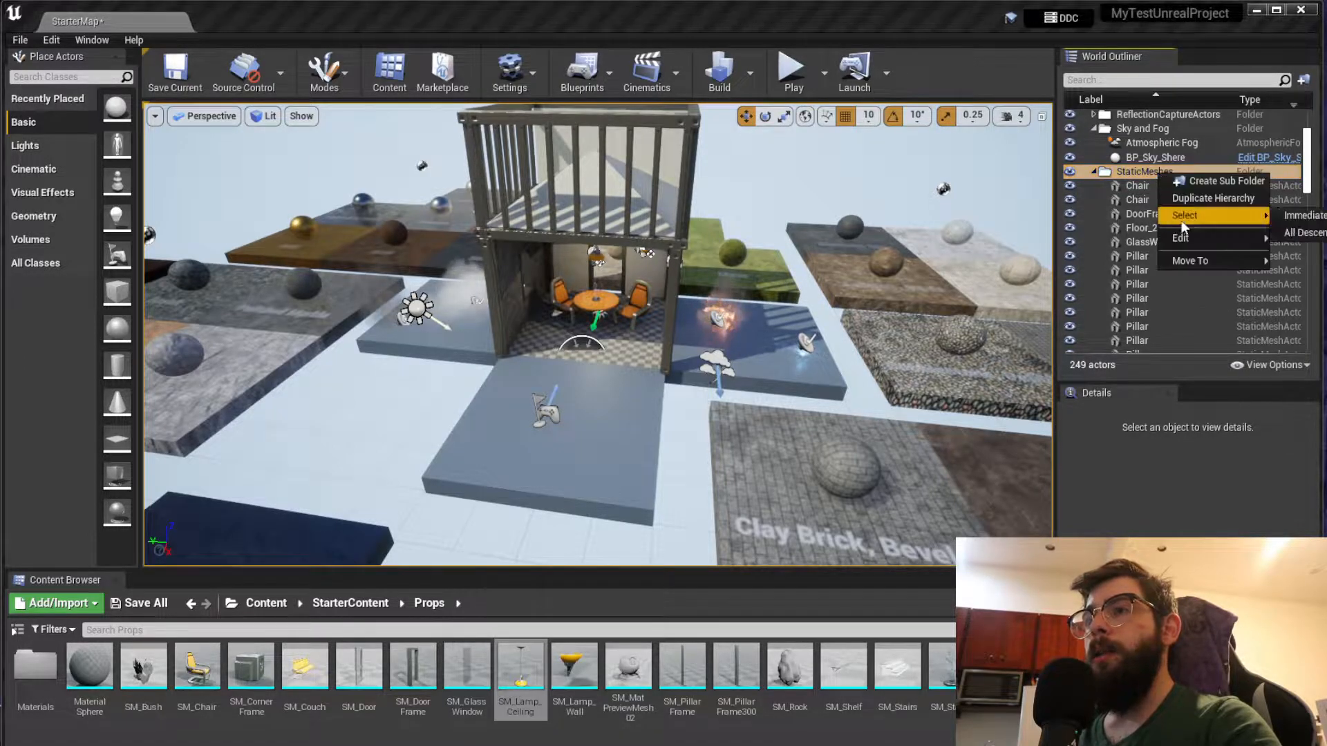
click(1320, 221)
Move the selected house meshes horizontally away from the material display platforms so they stand alone
key(f)
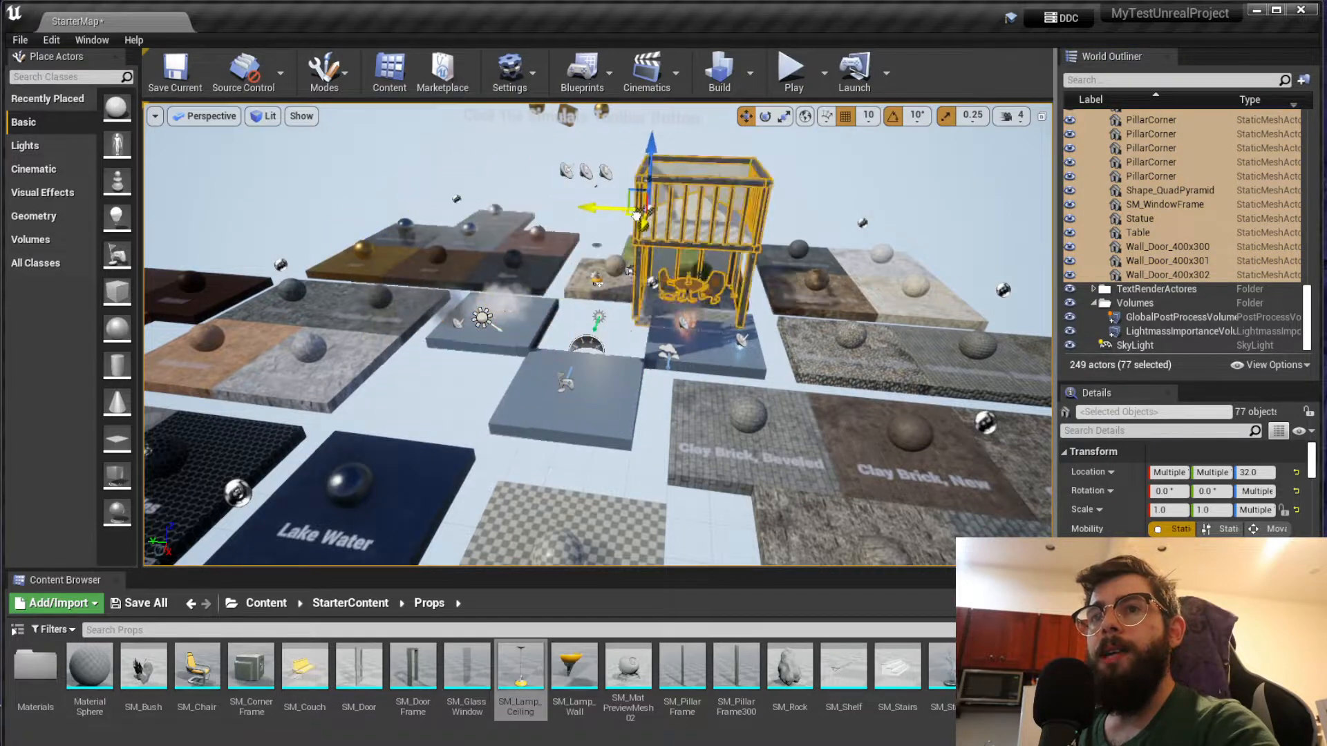
scroll(525, 276, down, 4)
right_drag(525, 276, 514, 275)
key(s)
mouse_move(820, 227)
right_down()
mouse_move(768, 257)
mouse_move(823, 200)
right_up()
drag(587, 339, 769, 170)
key(f)
right_drag(565, 361, 561, 287)
key(s)
key(w)
key(s)
key(w)
Start exporting the selected actors to the 3DModels folder as StarterMap in GL Transmission Format (Binary) (*.glb)
click(31, 41)
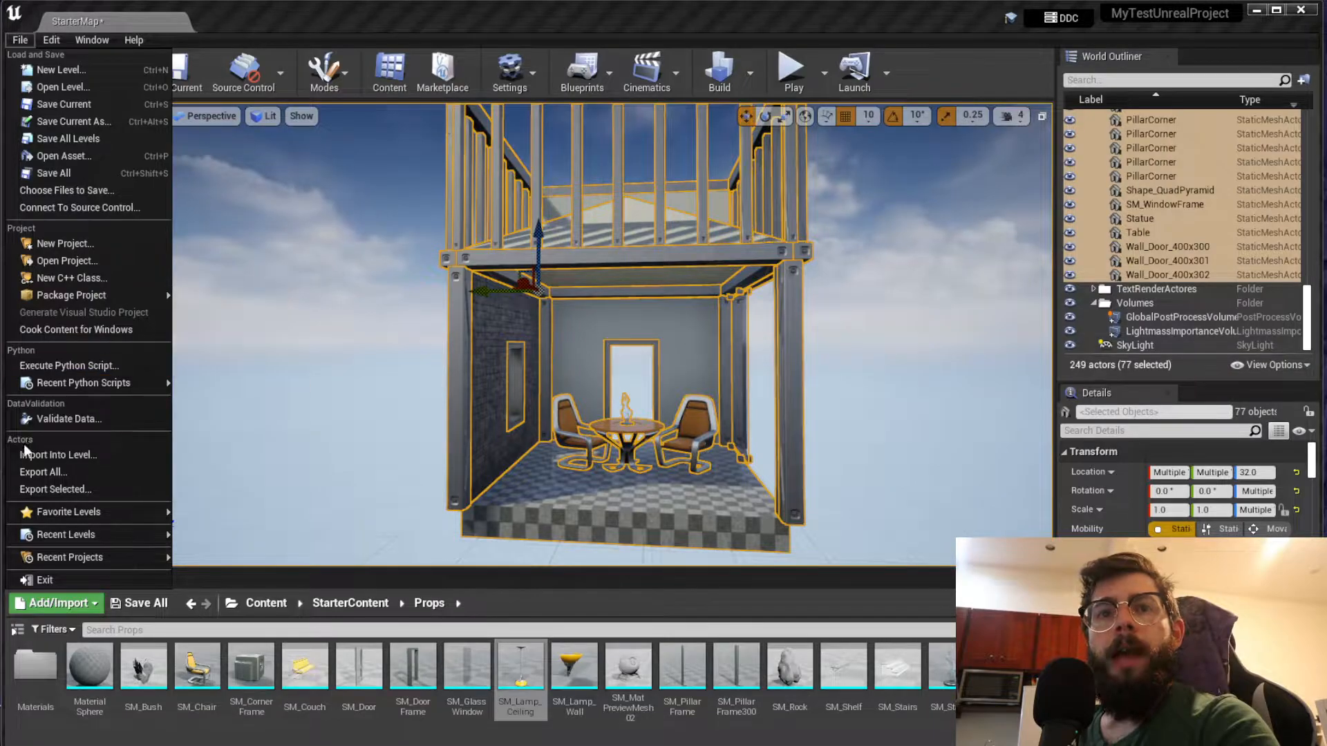
click(41, 488)
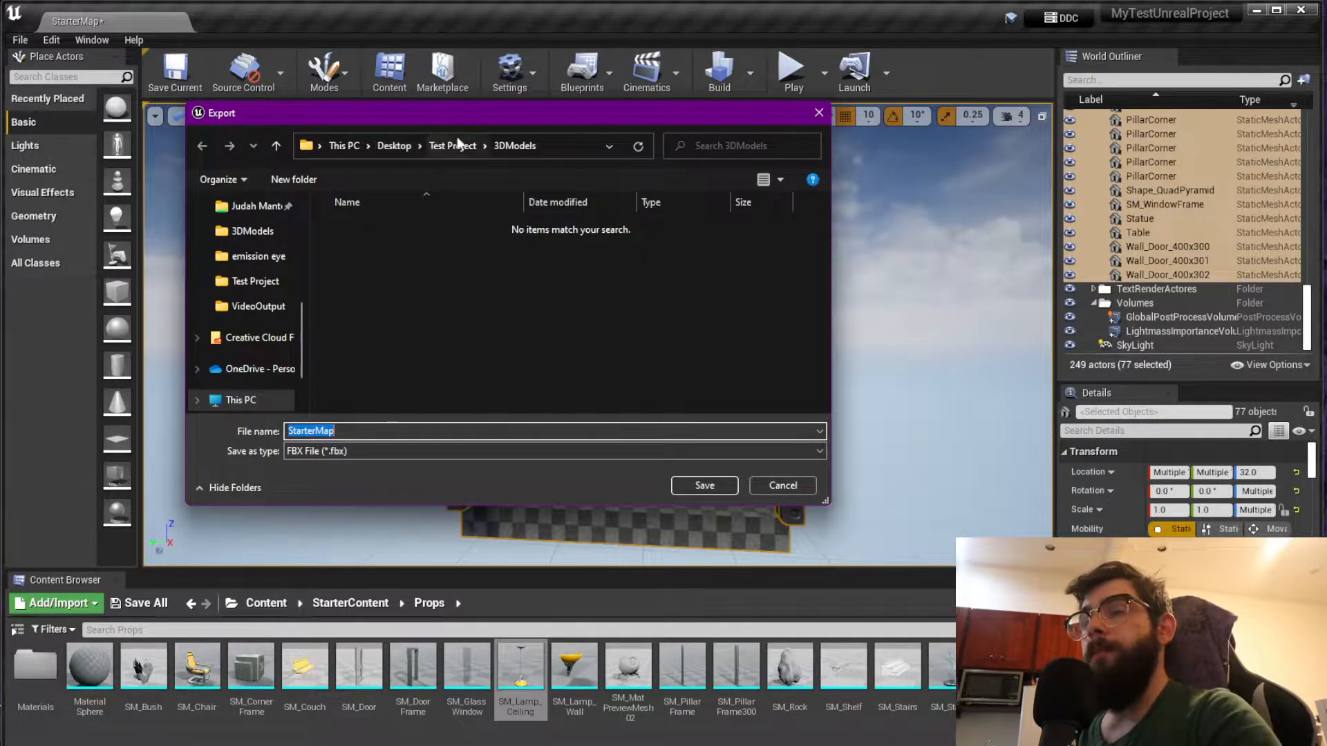
drag(498, 120, 521, 127)
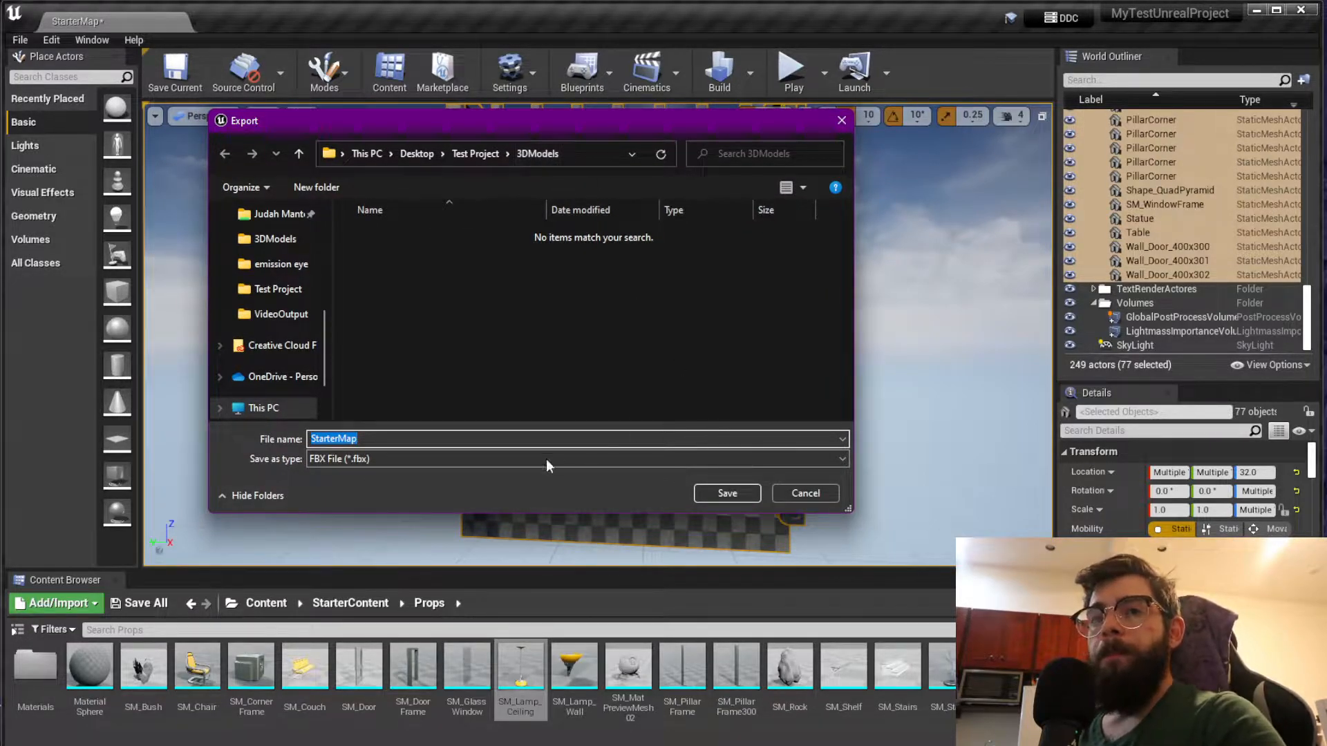
click(330, 459)
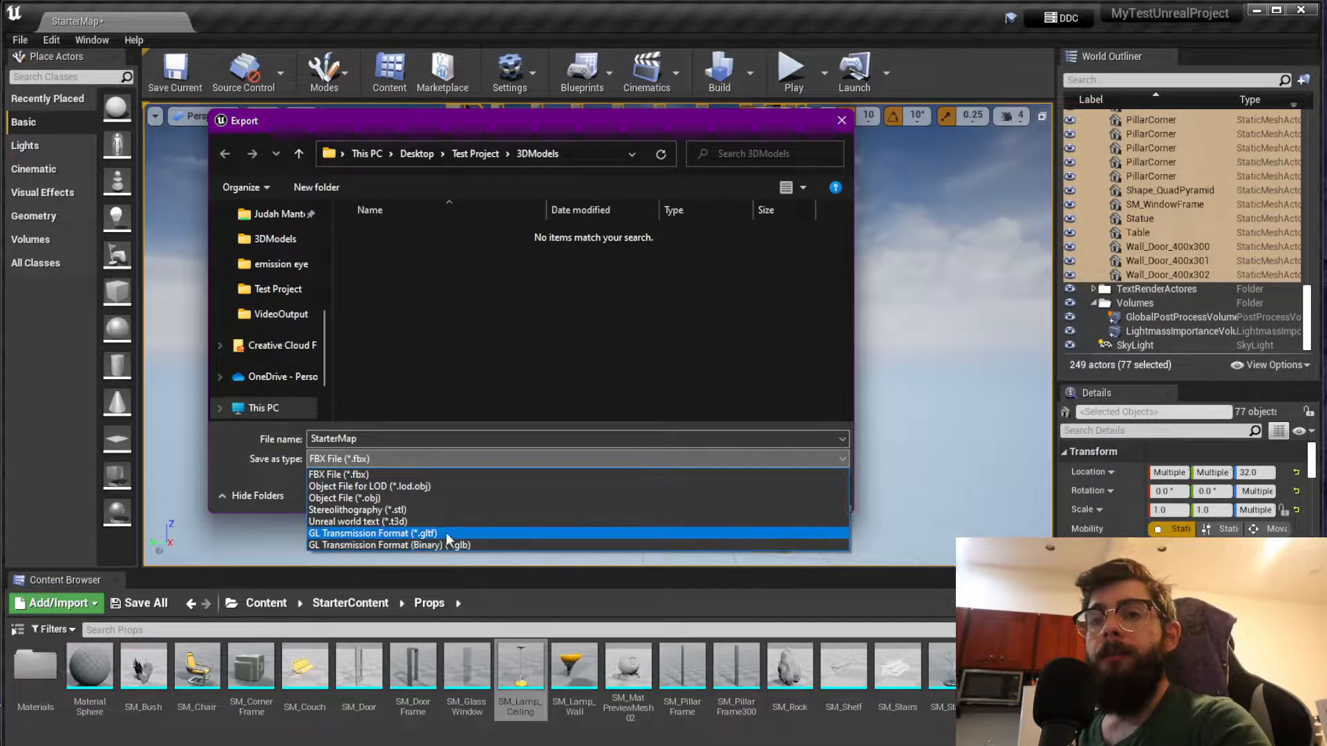
click(401, 545)
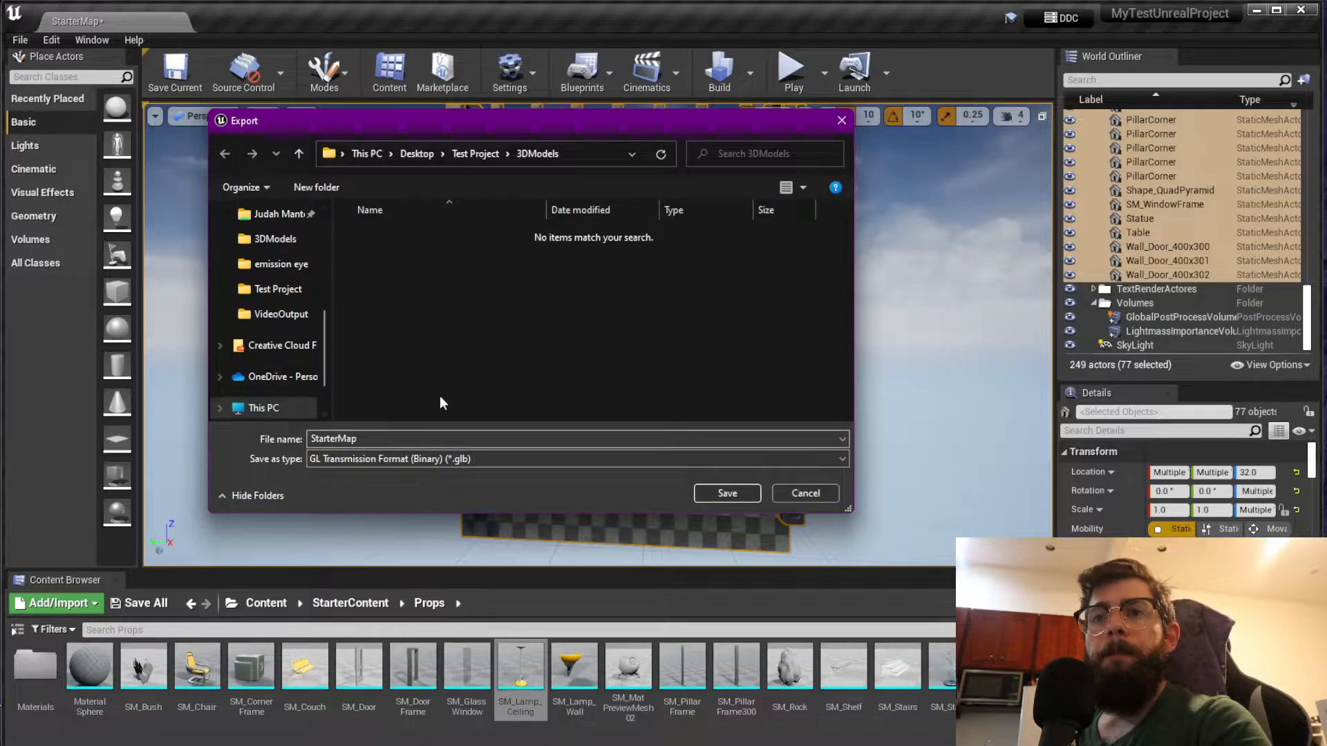
click(716, 492)
Review the glTF binary export options for scale, materials, meshes, animation, textures, scene and variant sets
drag(1101, 235, 748, 152)
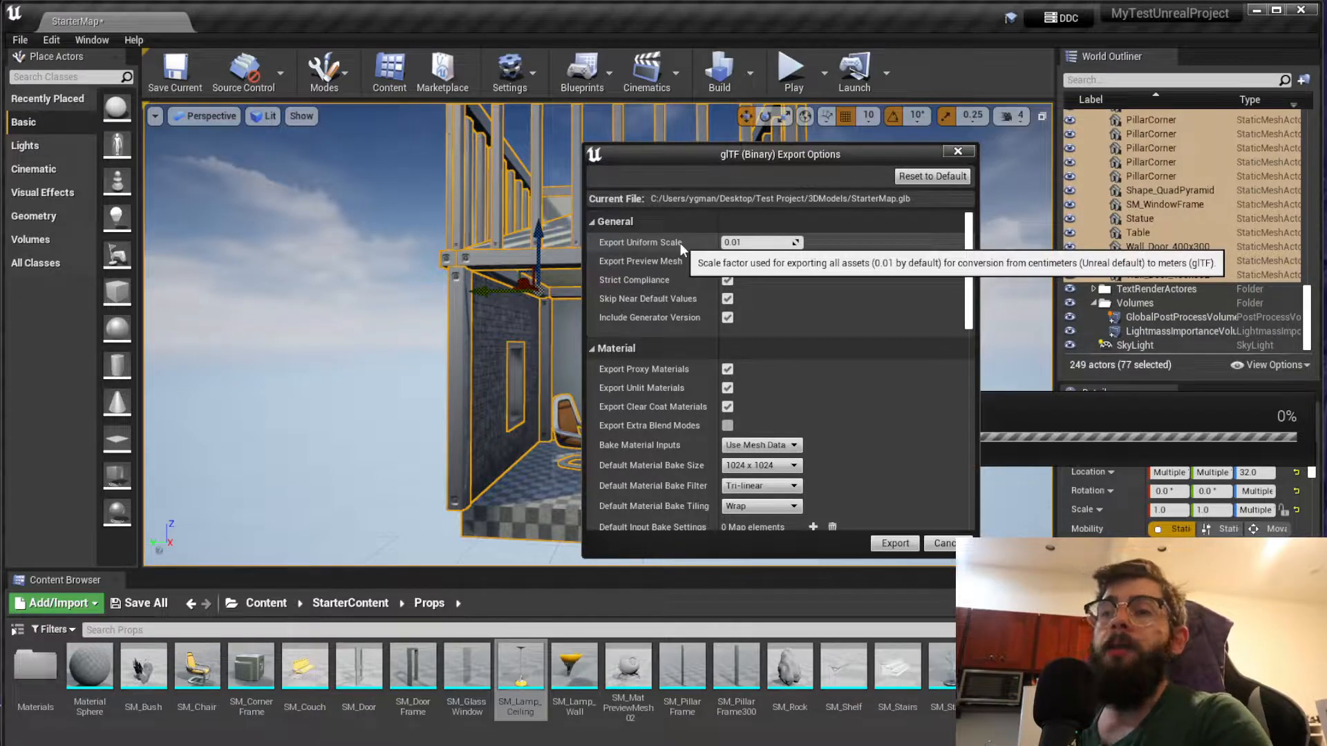
scroll(677, 287, down, 1)
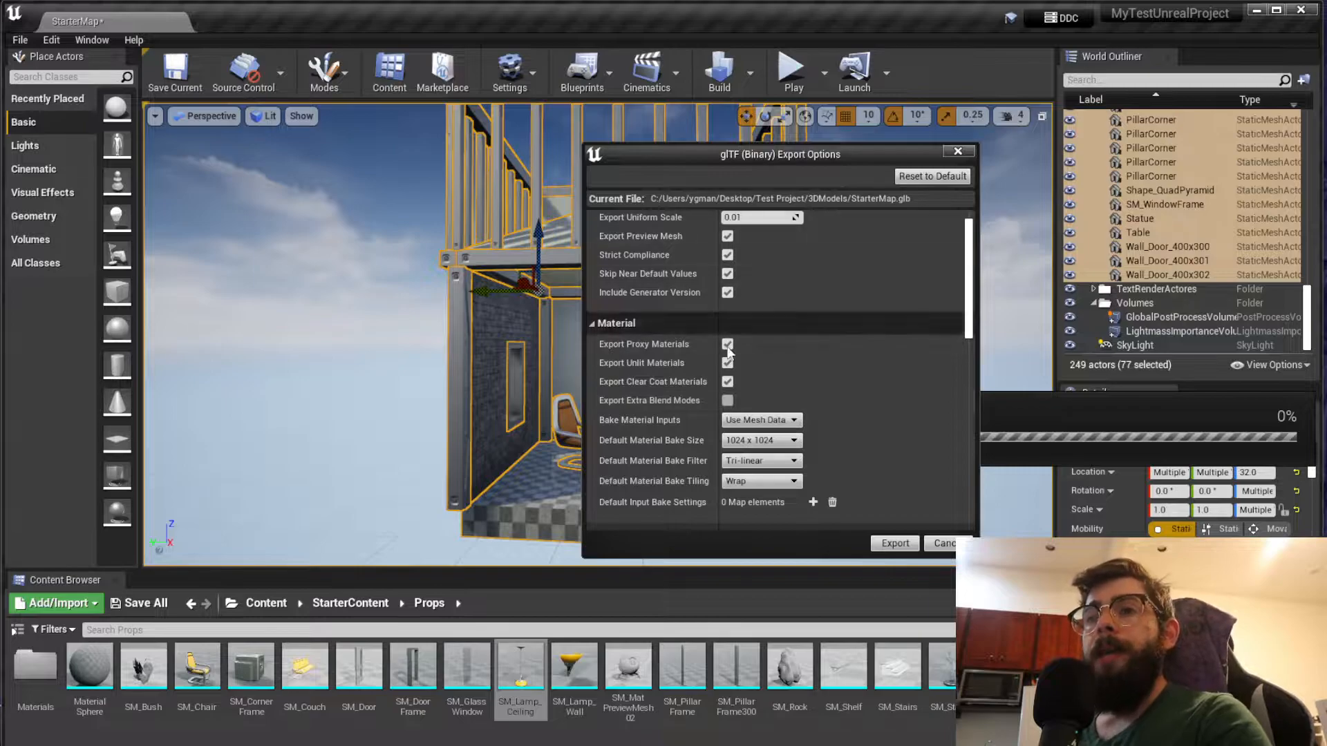
scroll(728, 346, down, 2)
scroll(728, 347, down, 8)
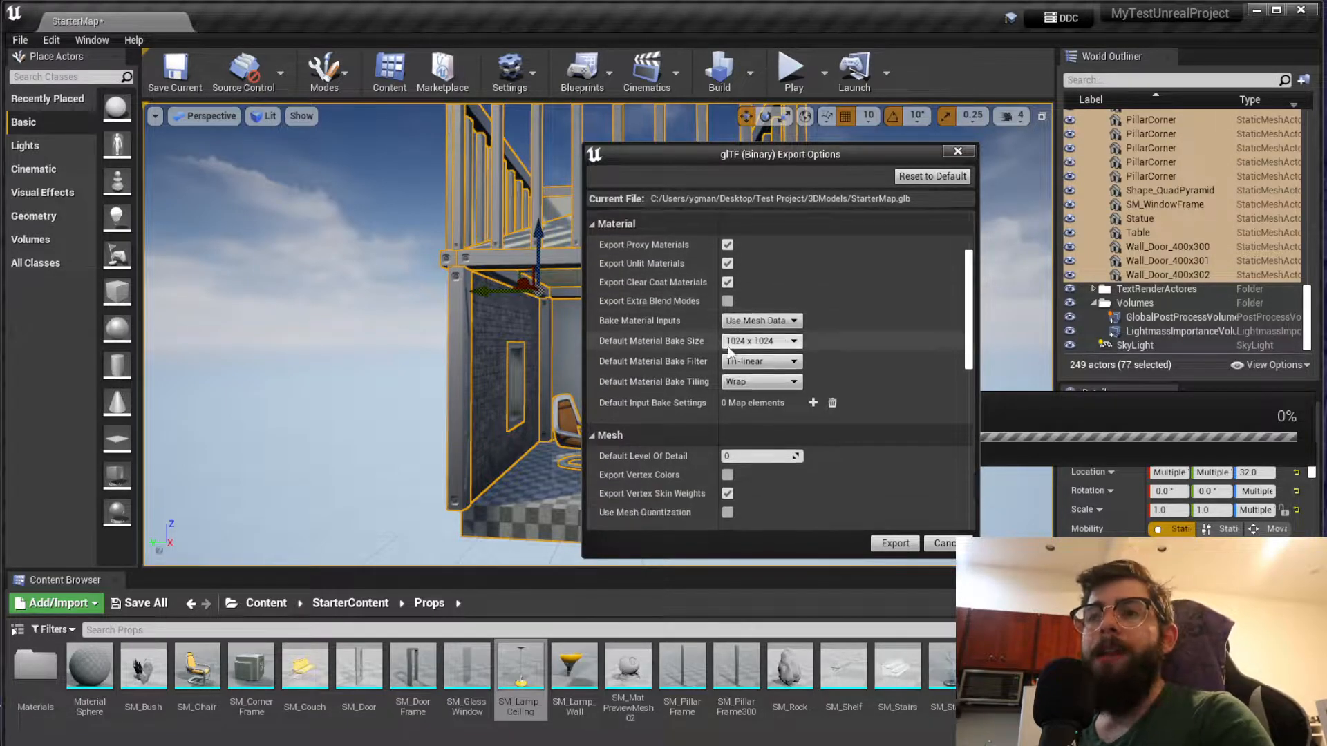
scroll(777, 311, down, 8)
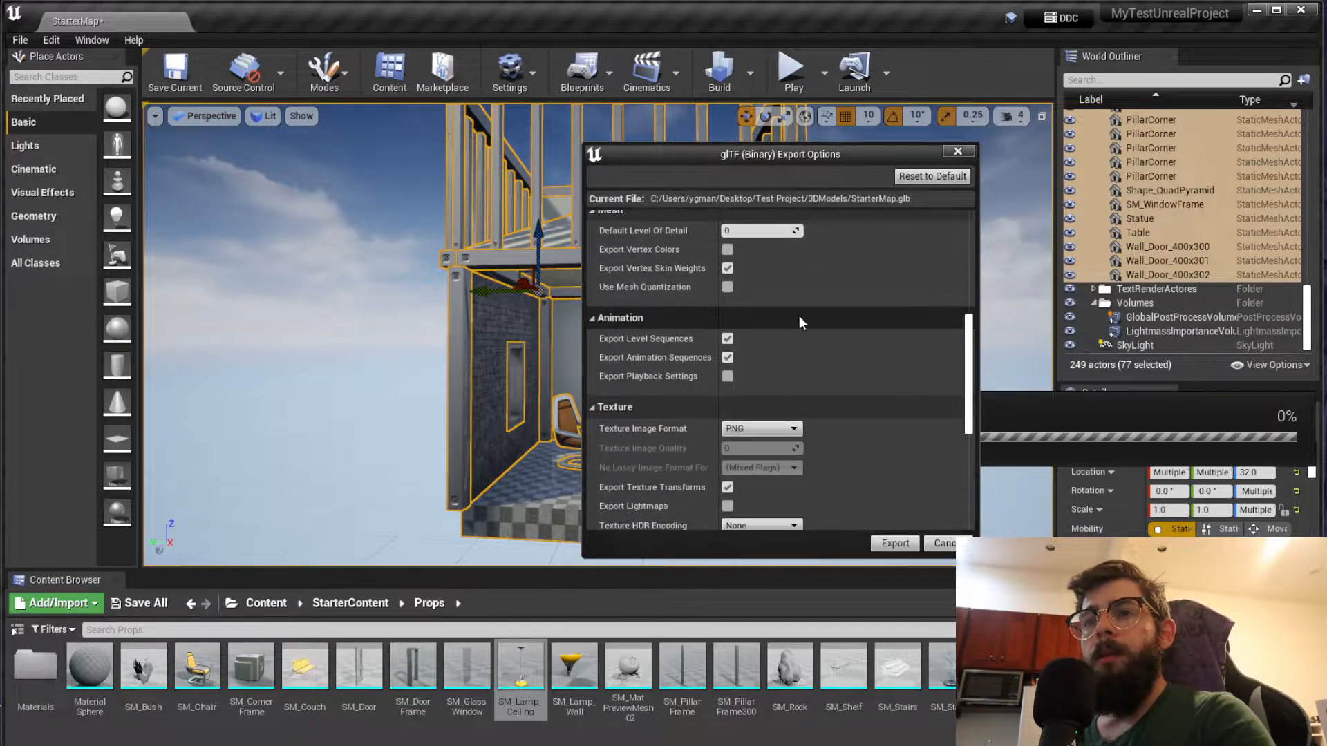
scroll(719, 349, down, 3)
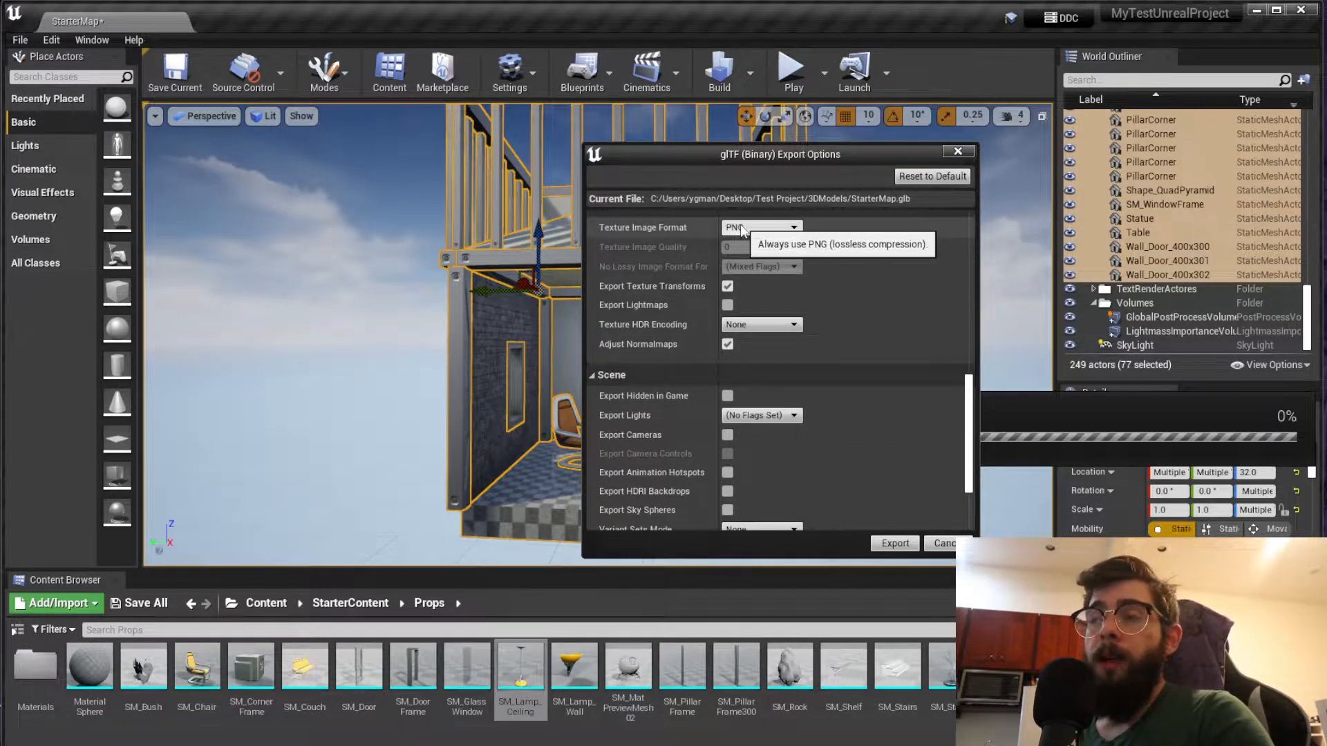
scroll(664, 345, down, 3)
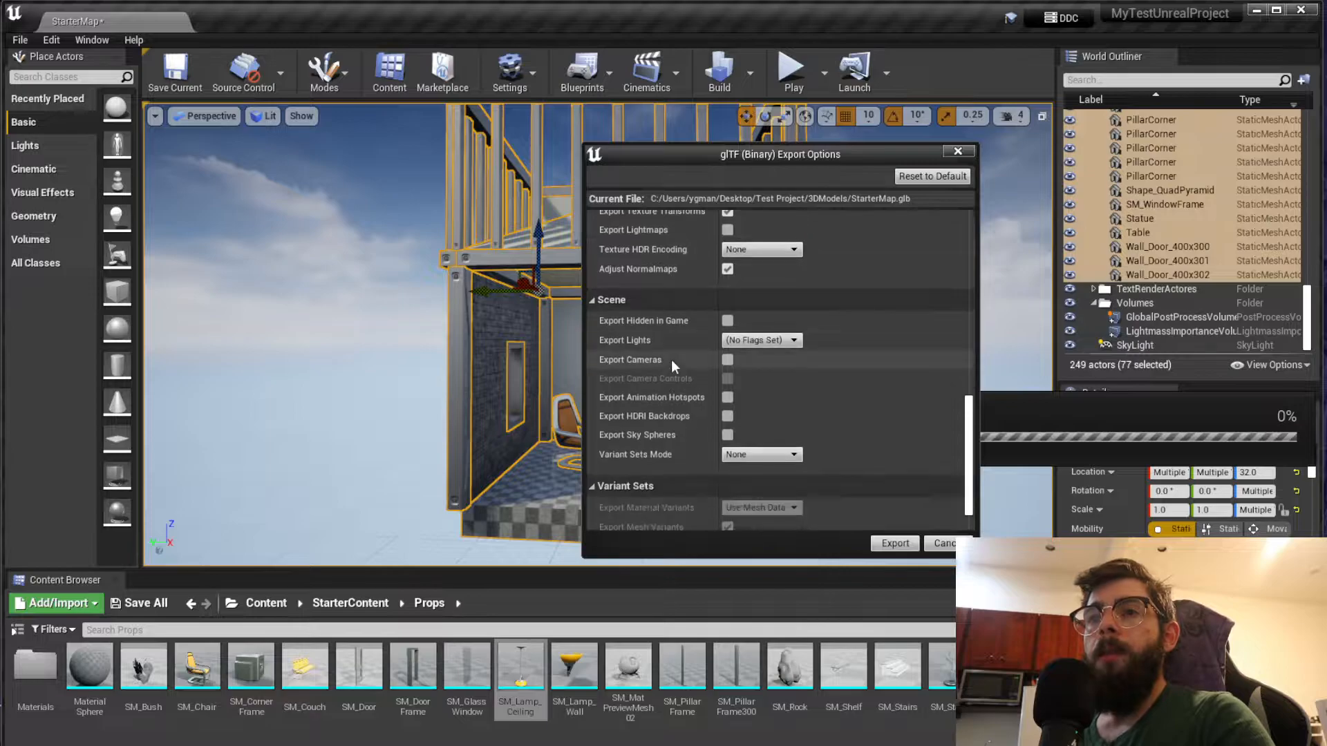
scroll(643, 332, down, 2)
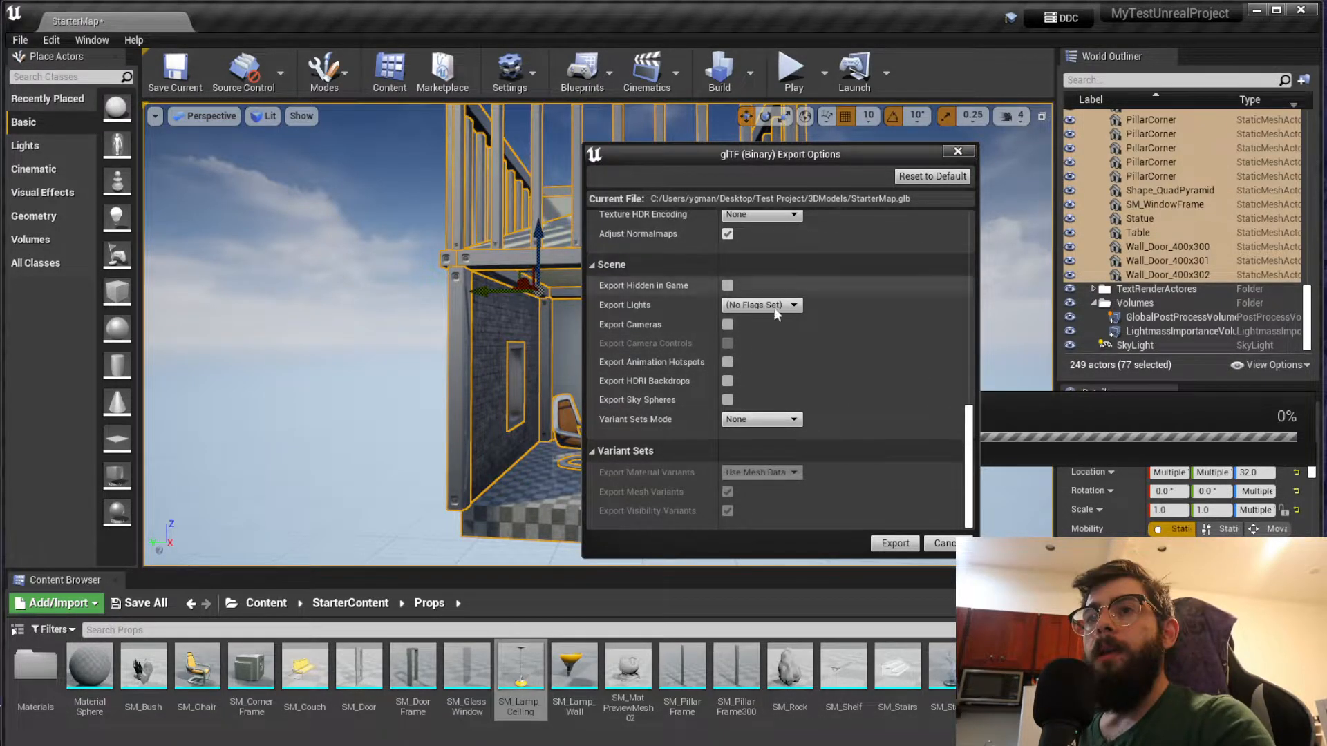
Export the selection as StarterMap.glb with the chosen options, and inspect the exported file in 3D Viewer
click(895, 544)
double_click(752, 340)
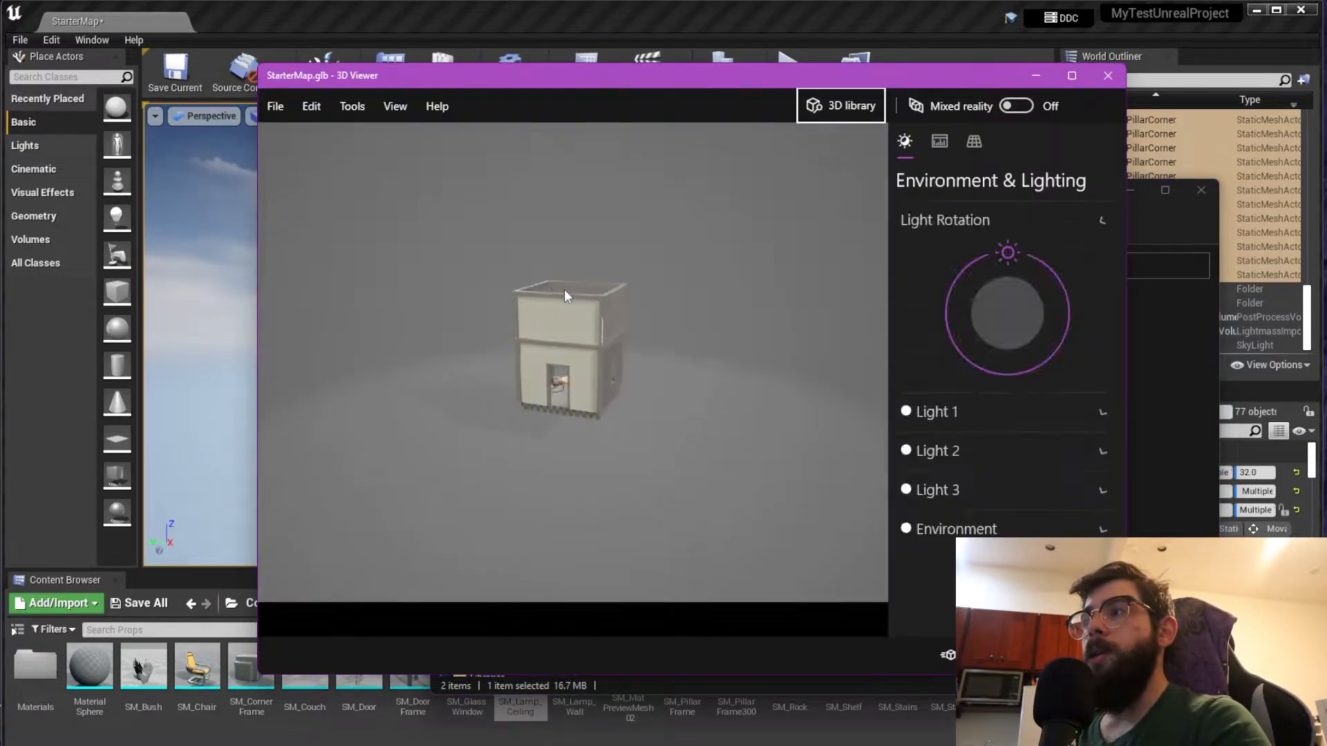
drag(533, 449, 564, 433)
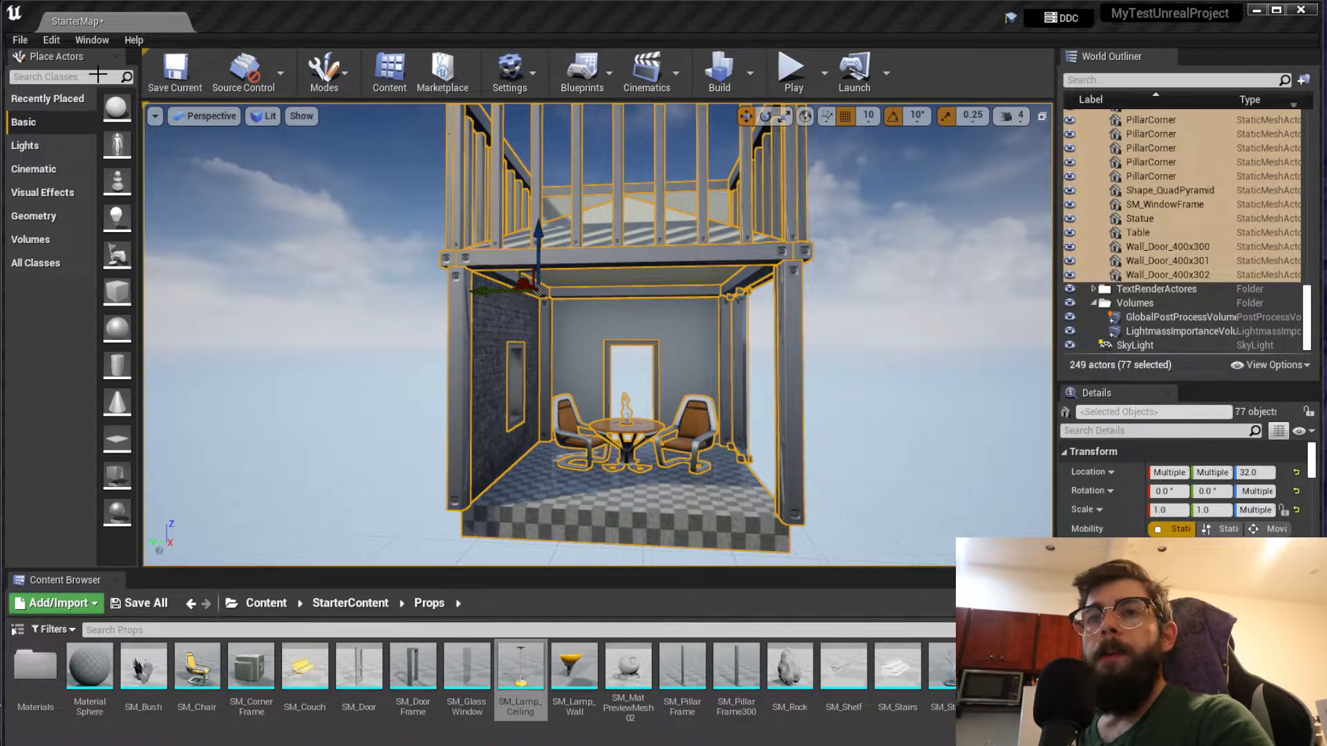
Export the selected actors again as StarterMap.gltf into the 3DModels folder and open the exported file
click(20, 39)
click(65, 489)
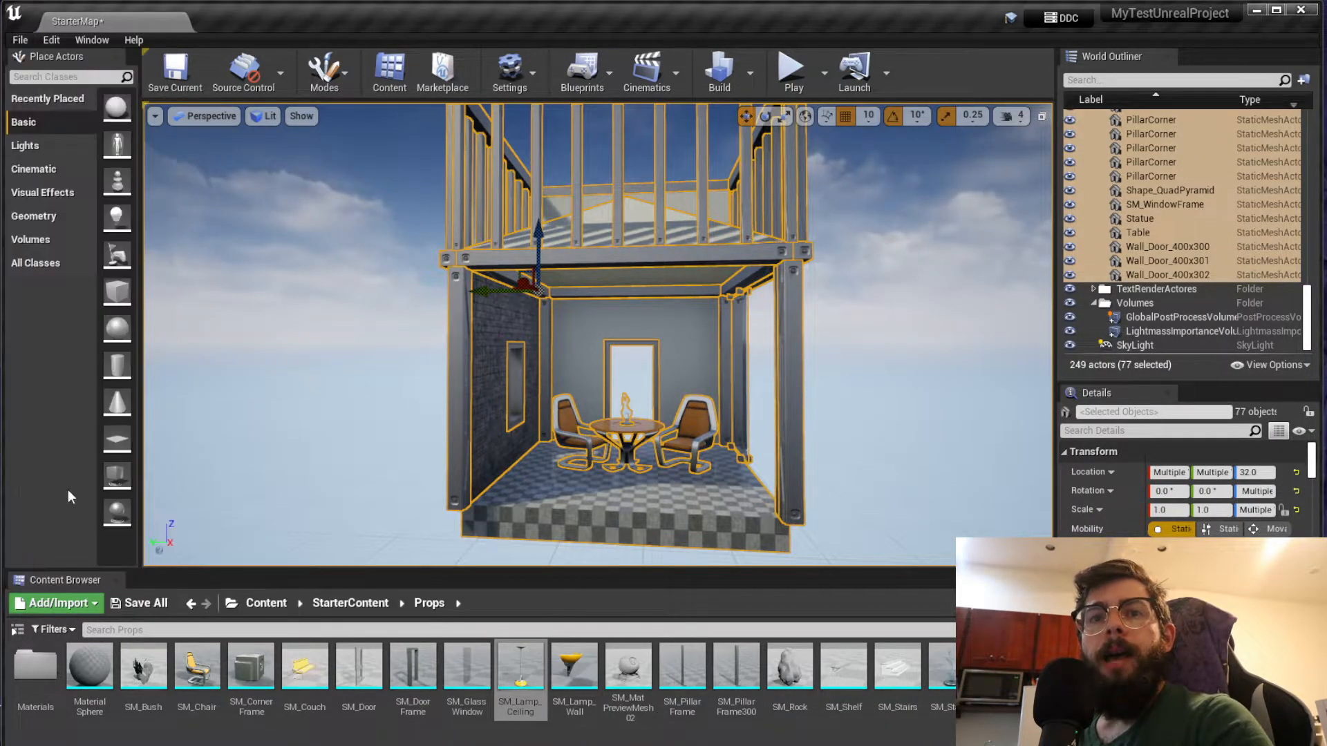
click(805, 493)
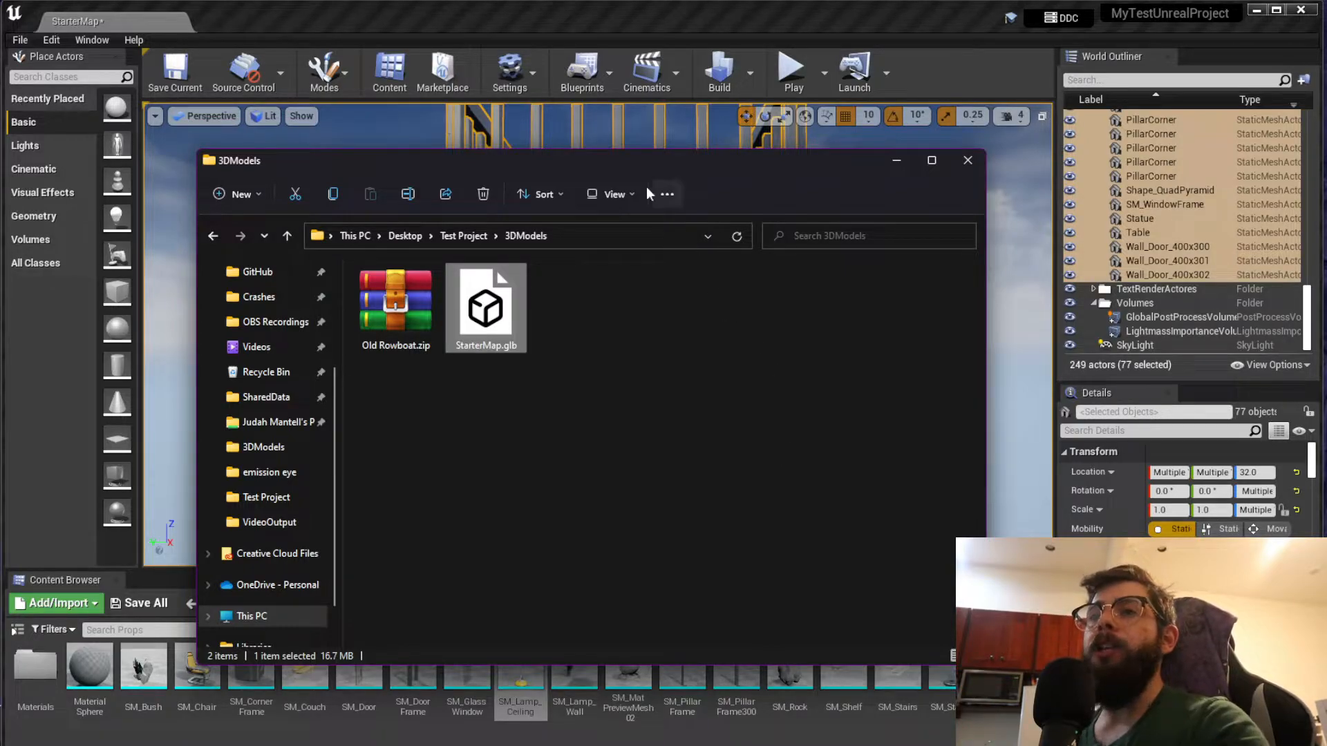
drag(622, 160, 768, 105)
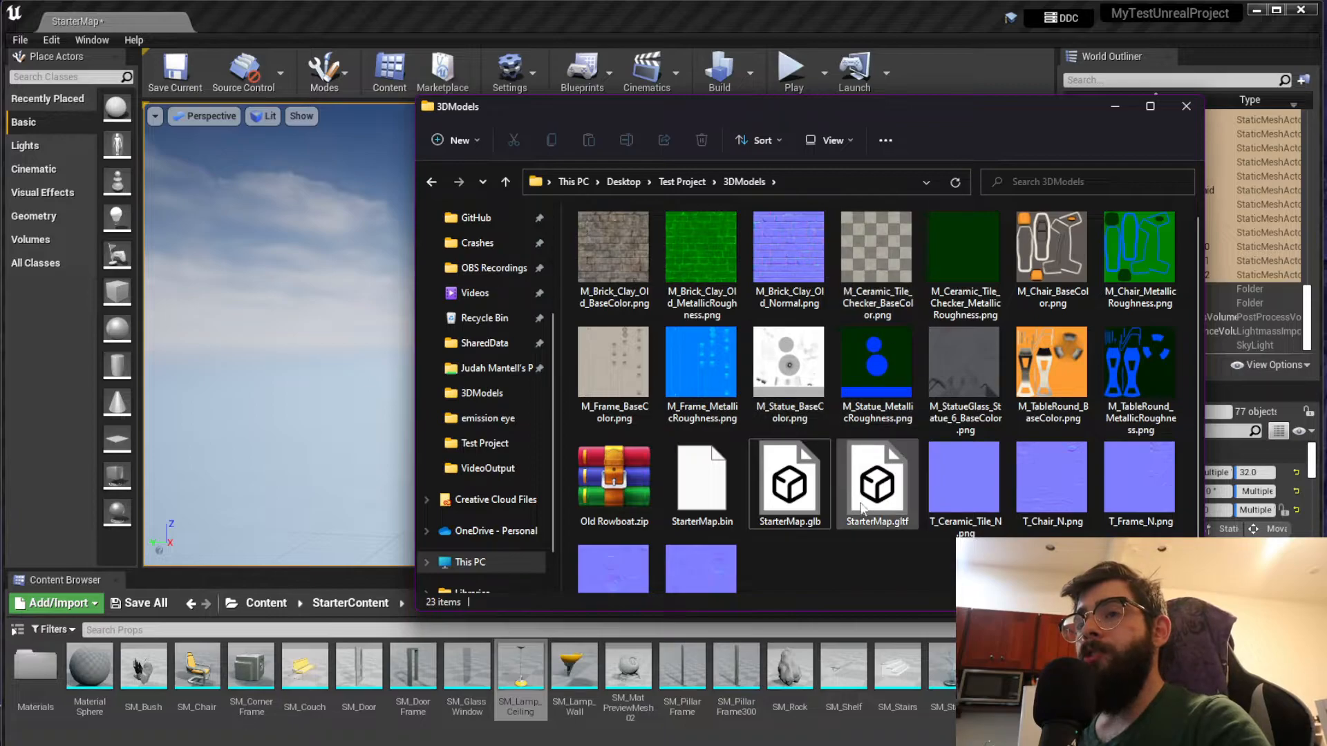
double_click(894, 505)
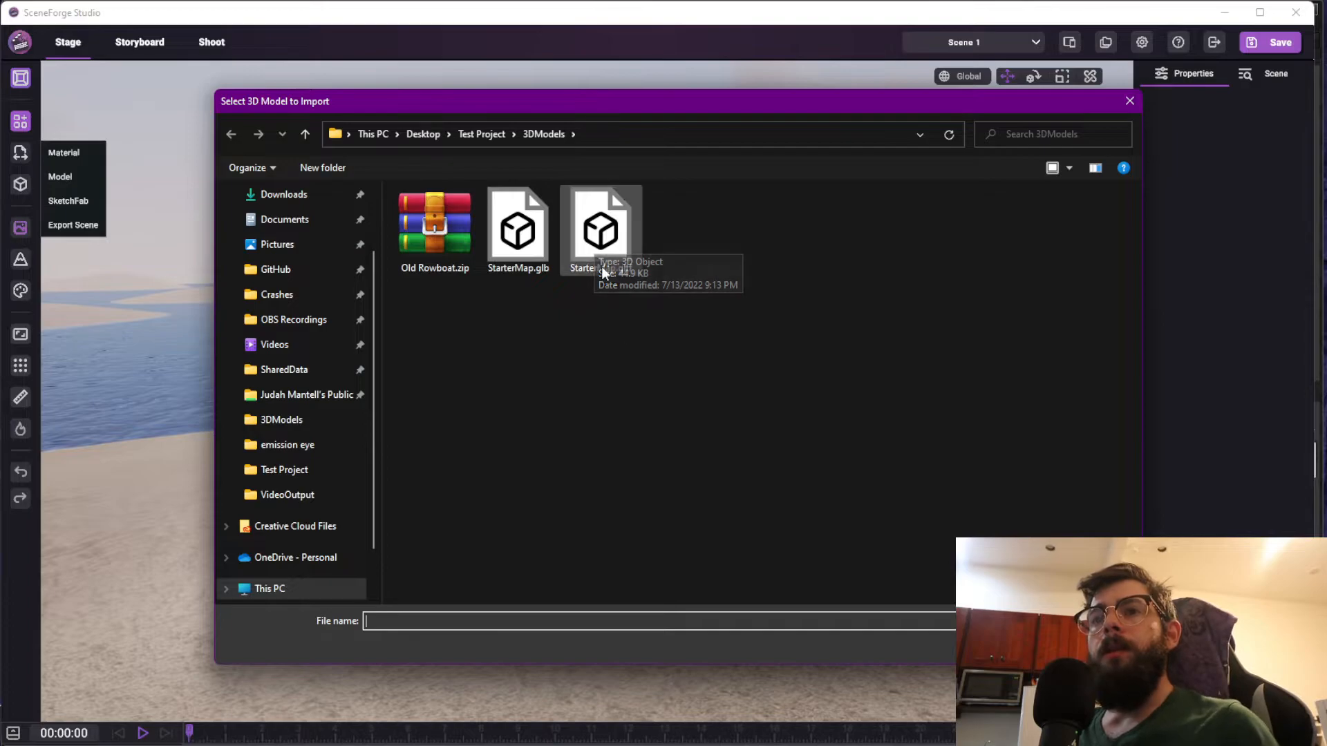
In SceneForge Studio, import StarterMap.gltf as a 3D model with a file scale of 1
double_click(600, 235)
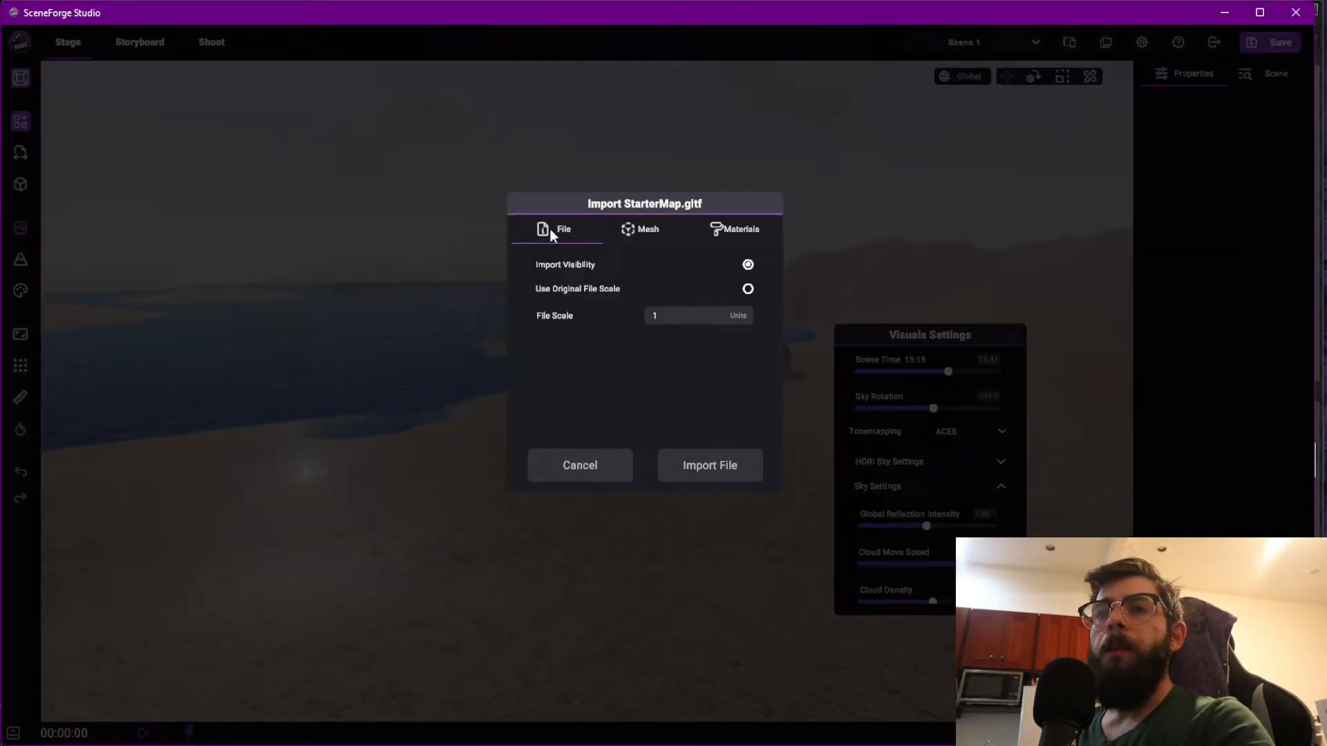
click(697, 466)
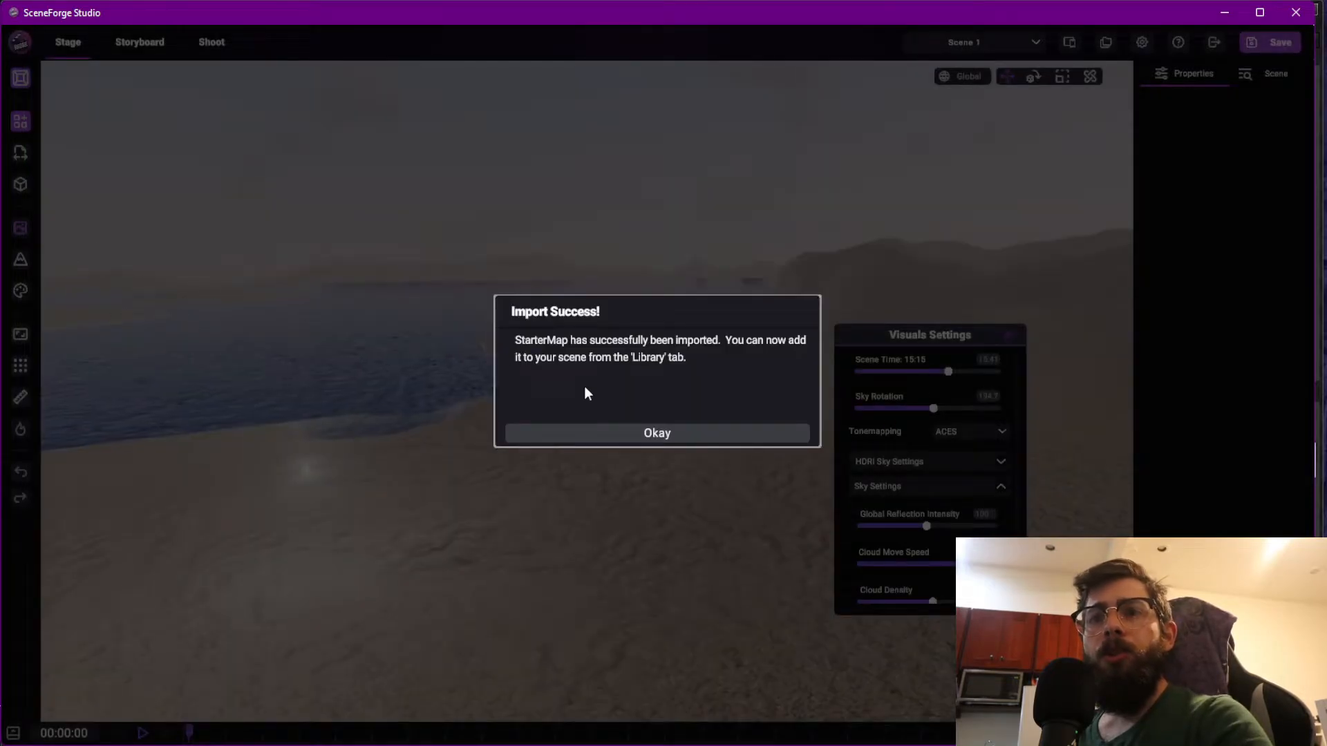
click(595, 433)
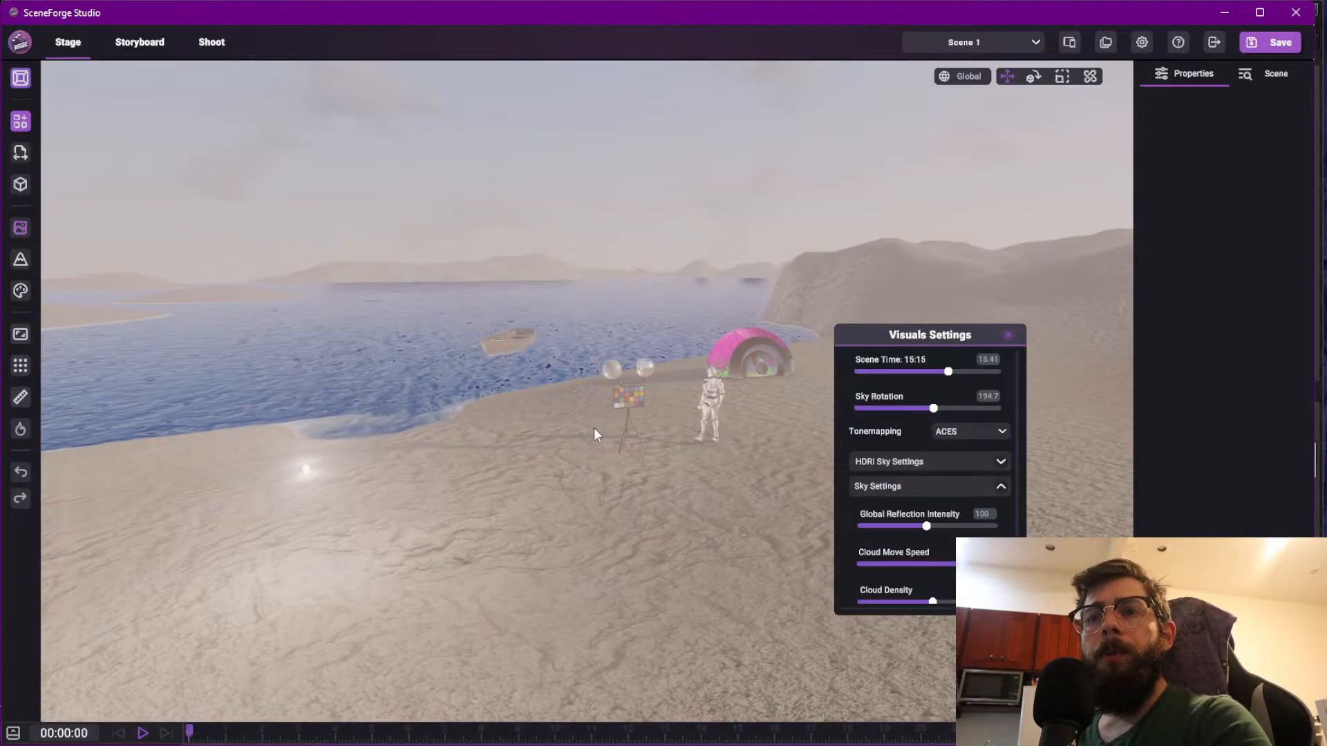
Place the StarterMap model from the library's Static Objects onto the beach terrain and select it in the scene list
click(20, 184)
drag(281, 417, 214, 188)
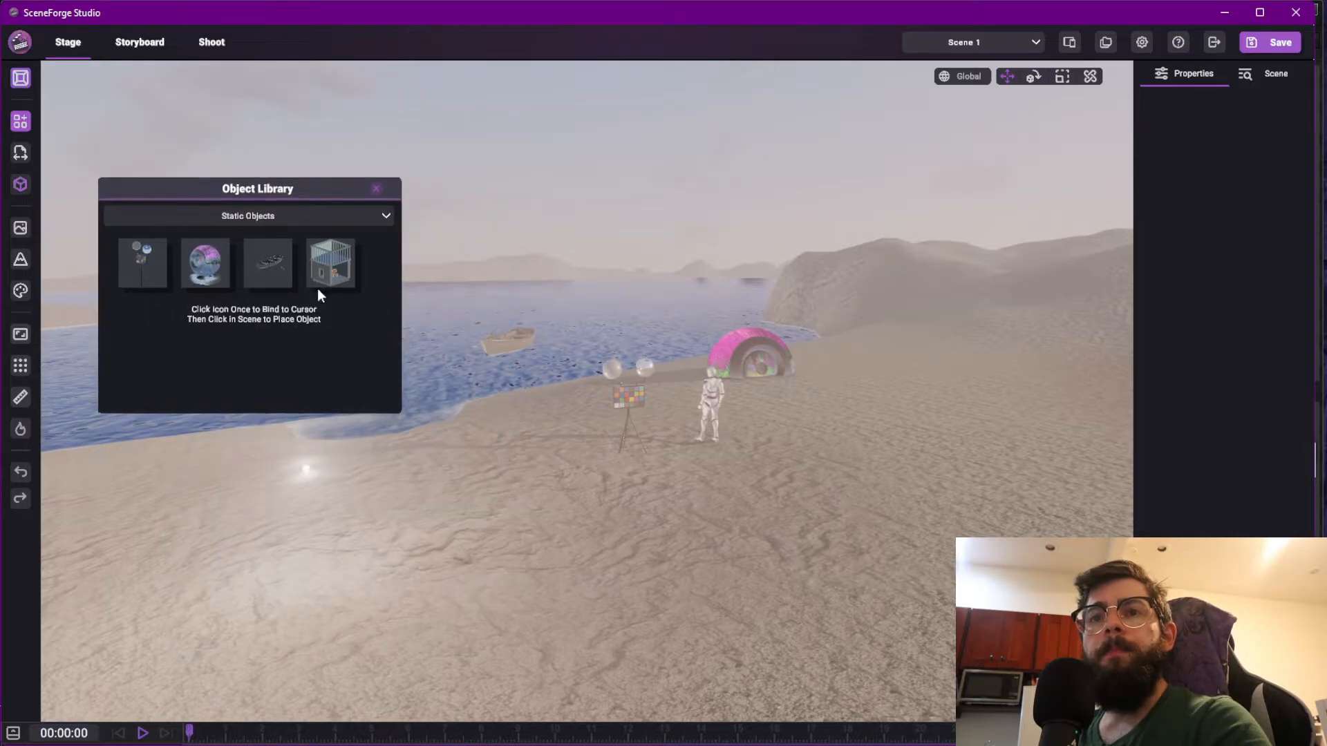
right_drag(781, 376, 924, 437)
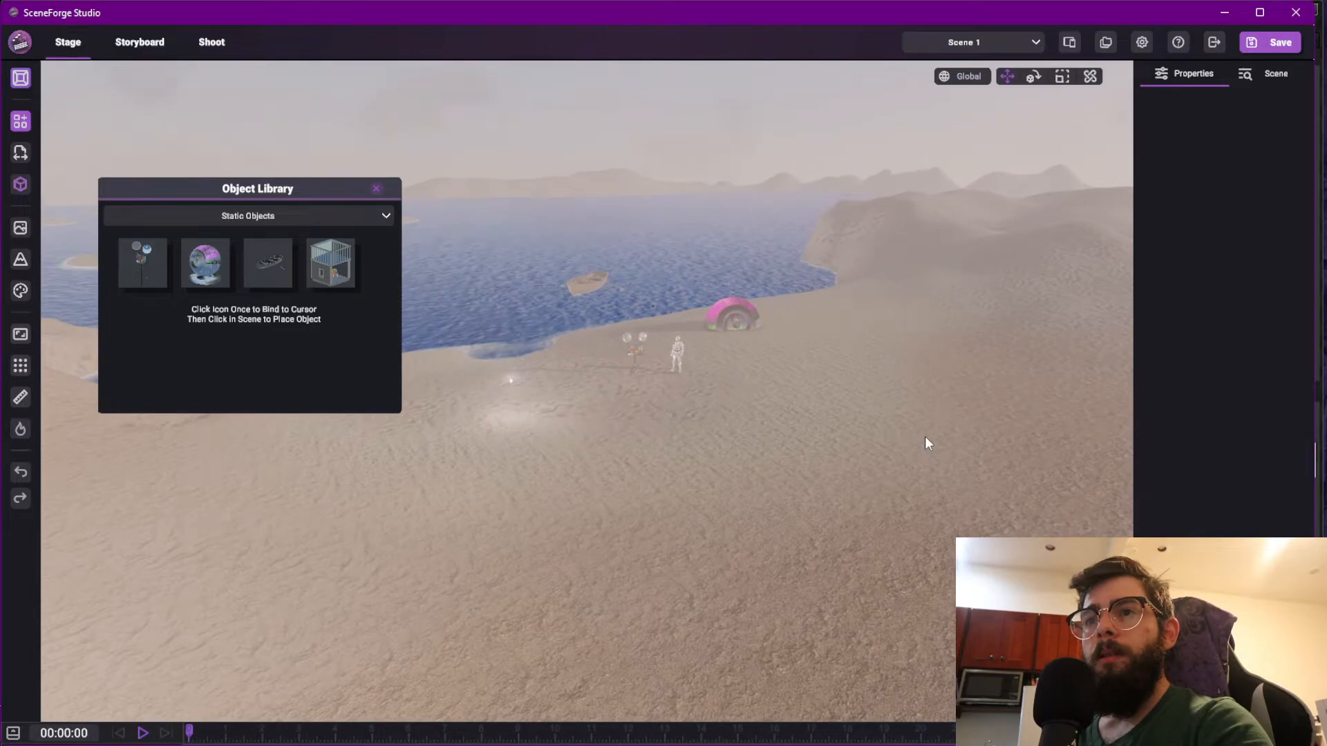
click(1252, 75)
click(1221, 135)
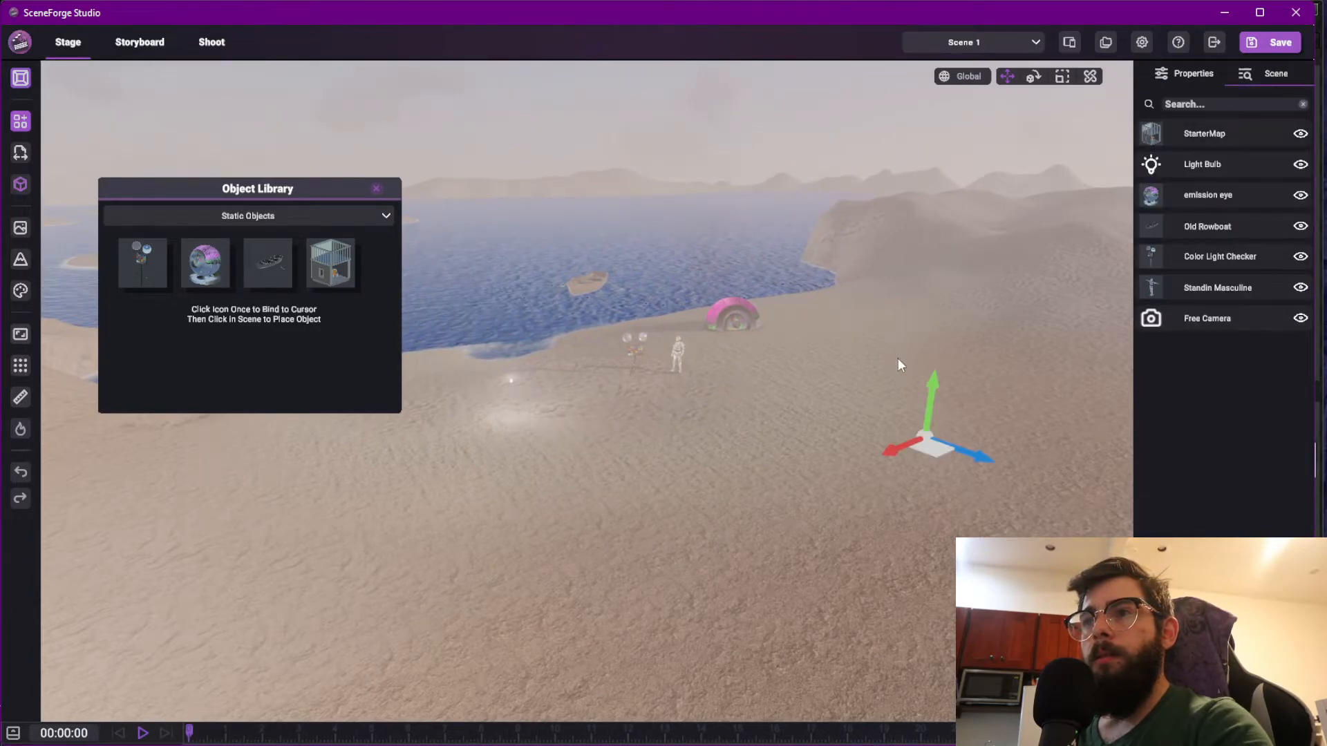
Raise the StarterMap model above the terrain to a height of about 6.42 on Y
drag(939, 383, 960, 206)
right_drag(908, 329, 872, 391)
key(s)
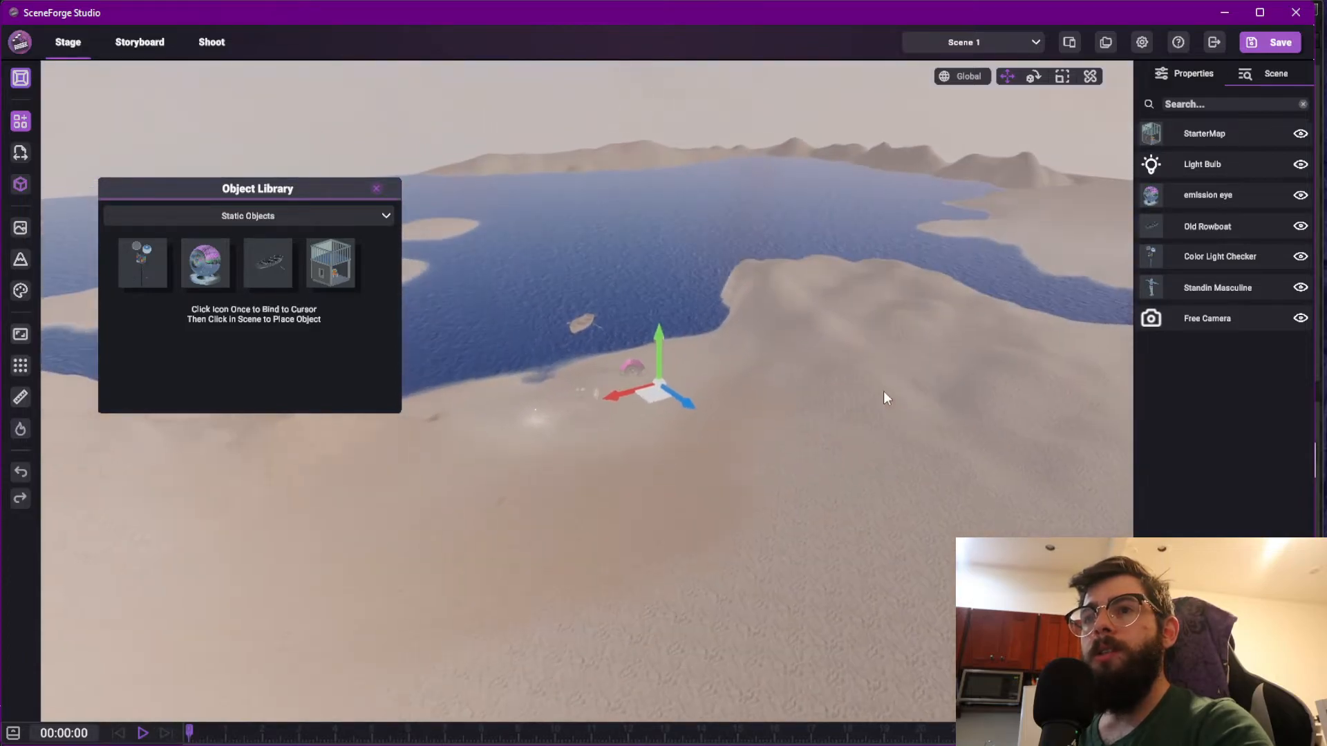
right_drag(442, 414, 1054, 352)
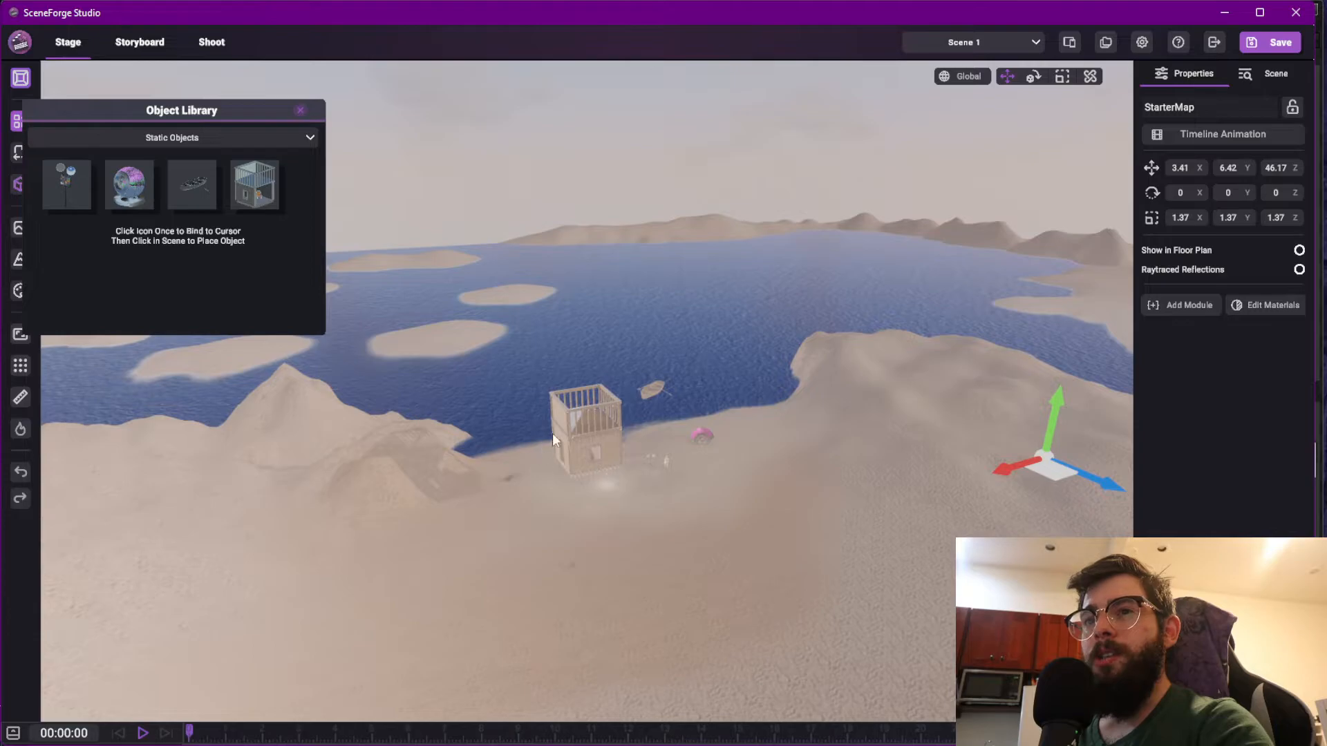
Position the StarterMap house on the beach near the stand-in figure, at about X 4.18, Y 0.16, Z 42.08
right_drag(553, 433, 756, 468)
drag(988, 412, 935, 396)
drag(260, 107, 284, 94)
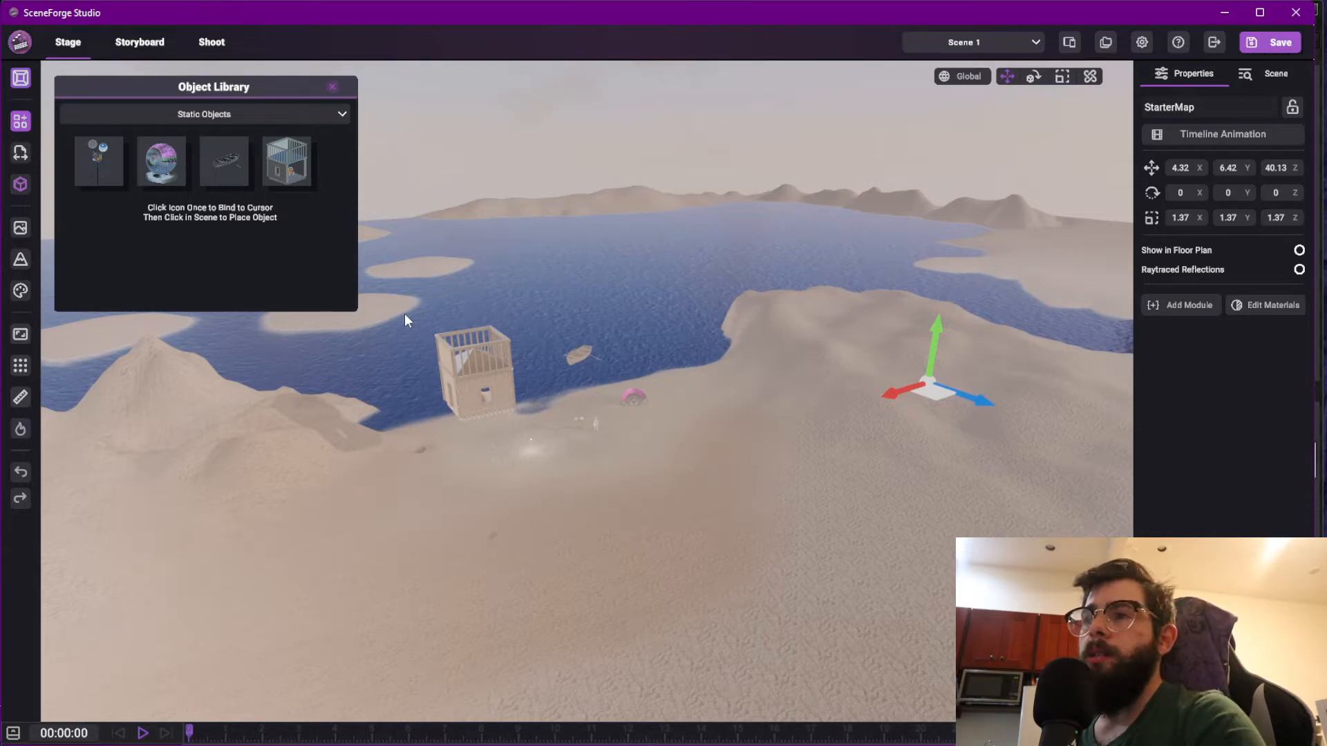
right_drag(508, 388, 672, 400)
mouse_move(990, 361)
mouse_down()
mouse_move(1001, 370)
mouse_move(1006, 301)
mouse_move(998, 370)
mouse_up()
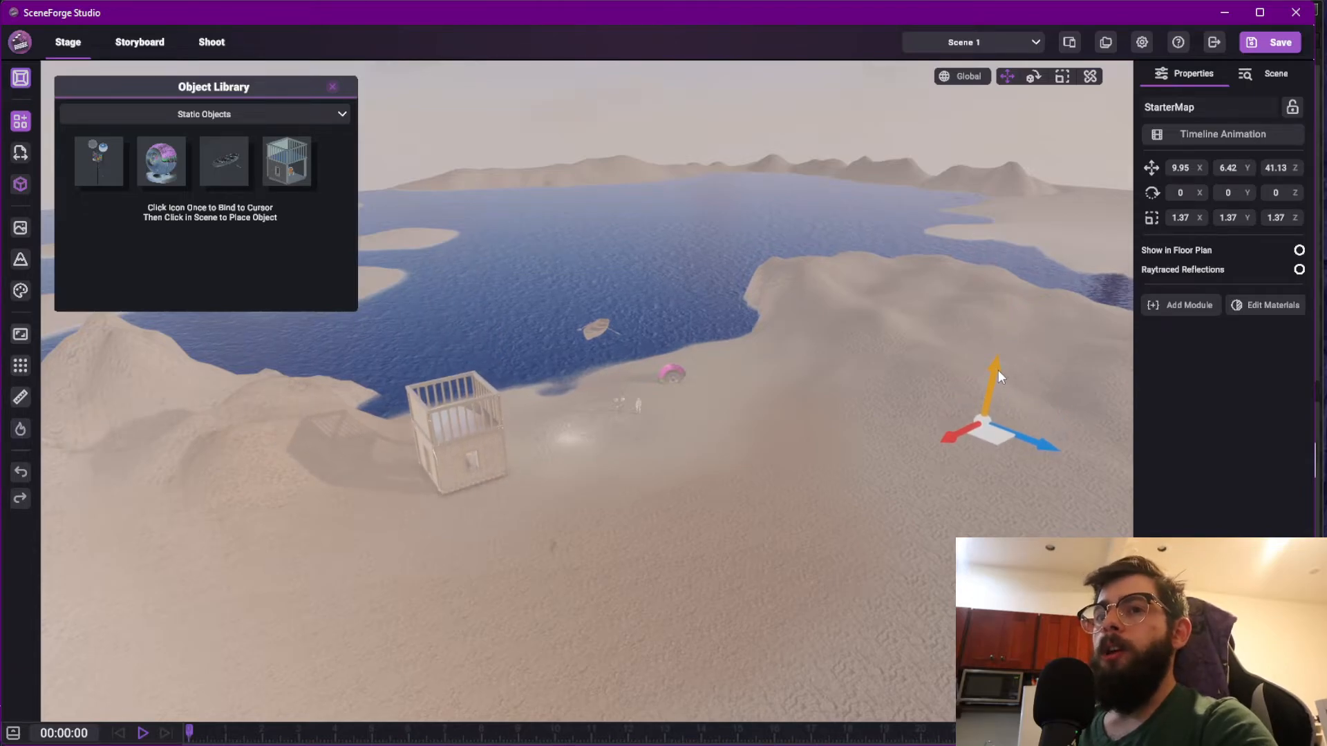
right_drag(683, 471, 660, 499)
drag(1035, 412, 1079, 408)
right_drag(905, 376, 592, 432)
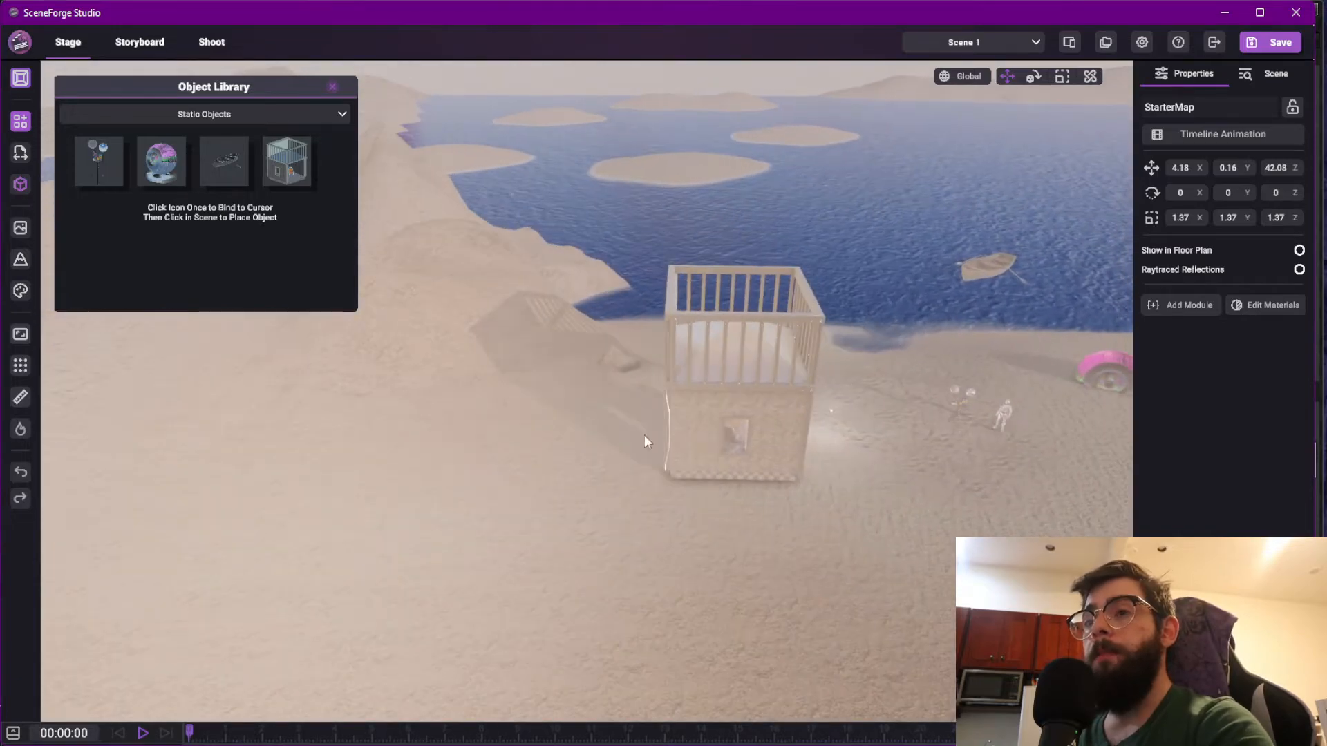
Close the object library and set the scene time to 0:00 in the visuals settings
right_drag(861, 422, 520, 341)
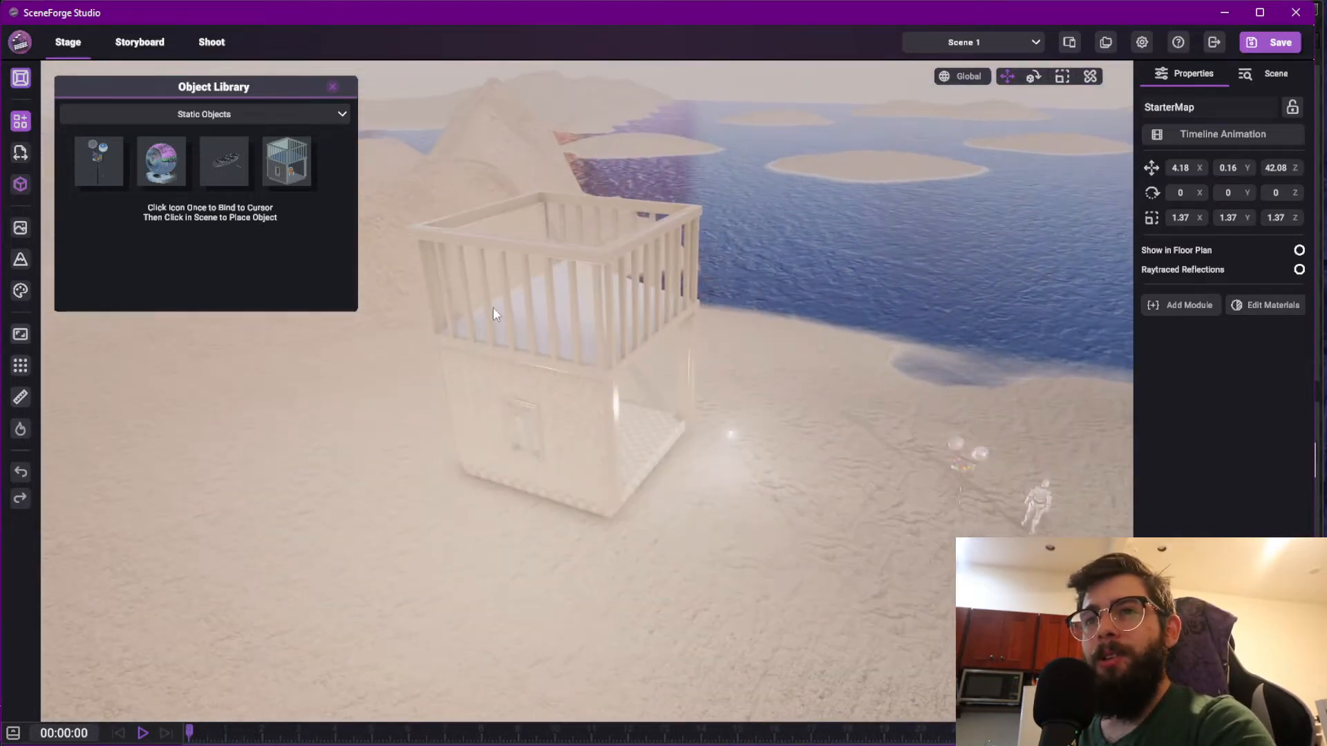
click(337, 90)
right_drag(377, 121, 622, 390)
click(21, 228)
drag(930, 372, 817, 373)
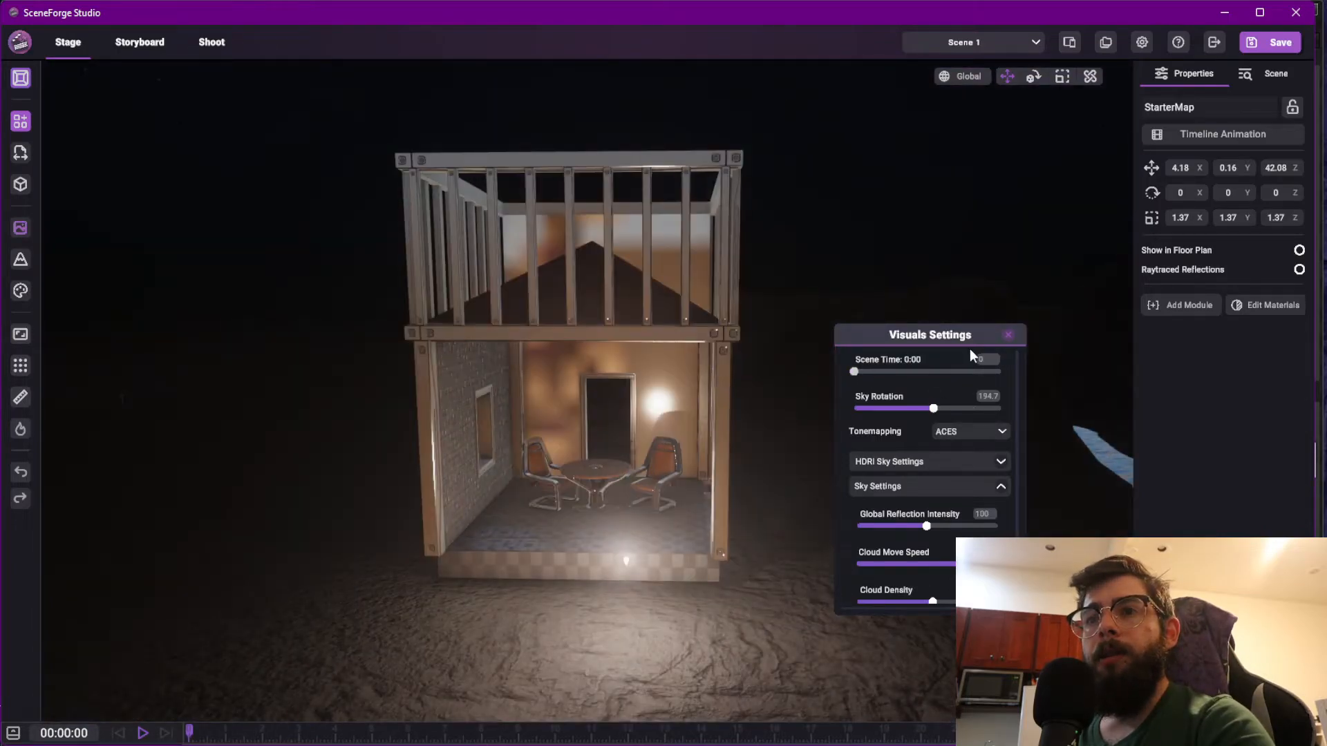
click(1008, 335)
Move the light bulb up inside the house's furnished room, to about X 50.56, Y 2.93, Z 20.11
right_drag(913, 297, 826, 304)
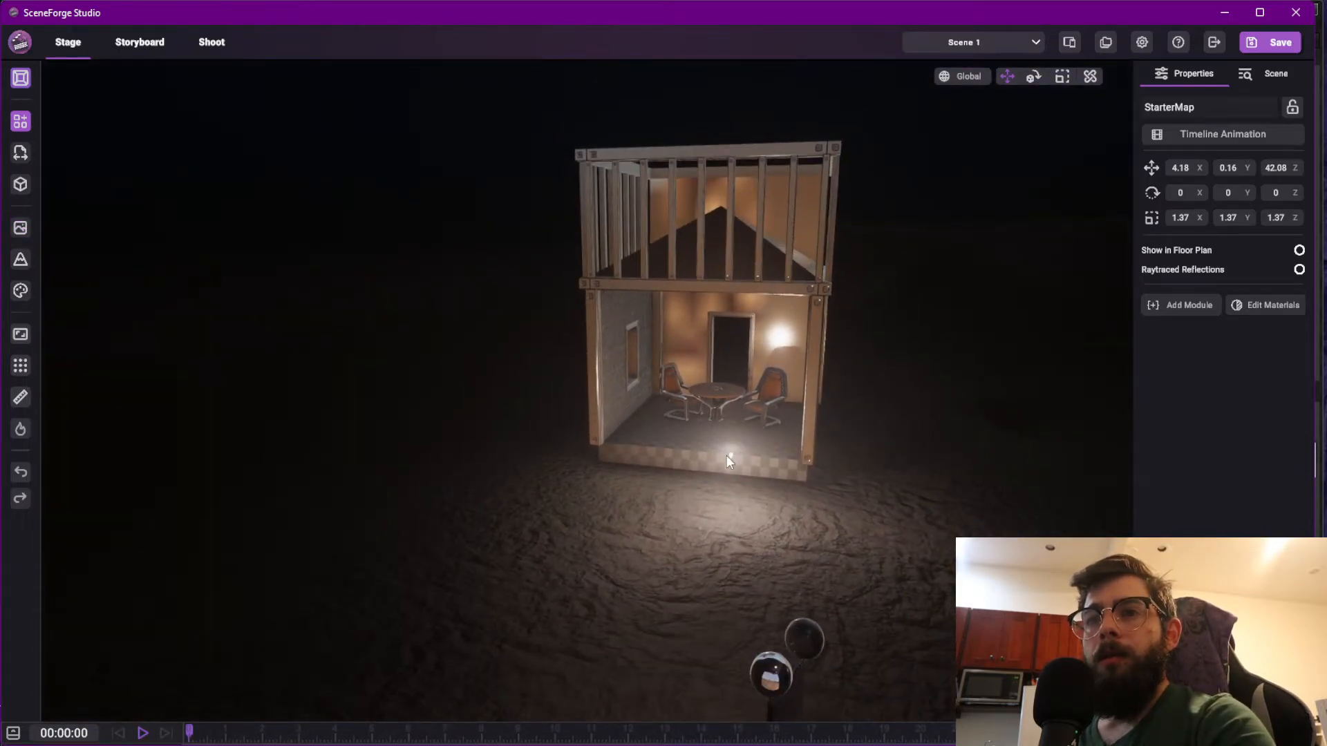
click(730, 458)
drag(731, 432, 732, 353)
right_drag(732, 353, 691, 366)
drag(685, 401, 695, 357)
drag(710, 307, 710, 289)
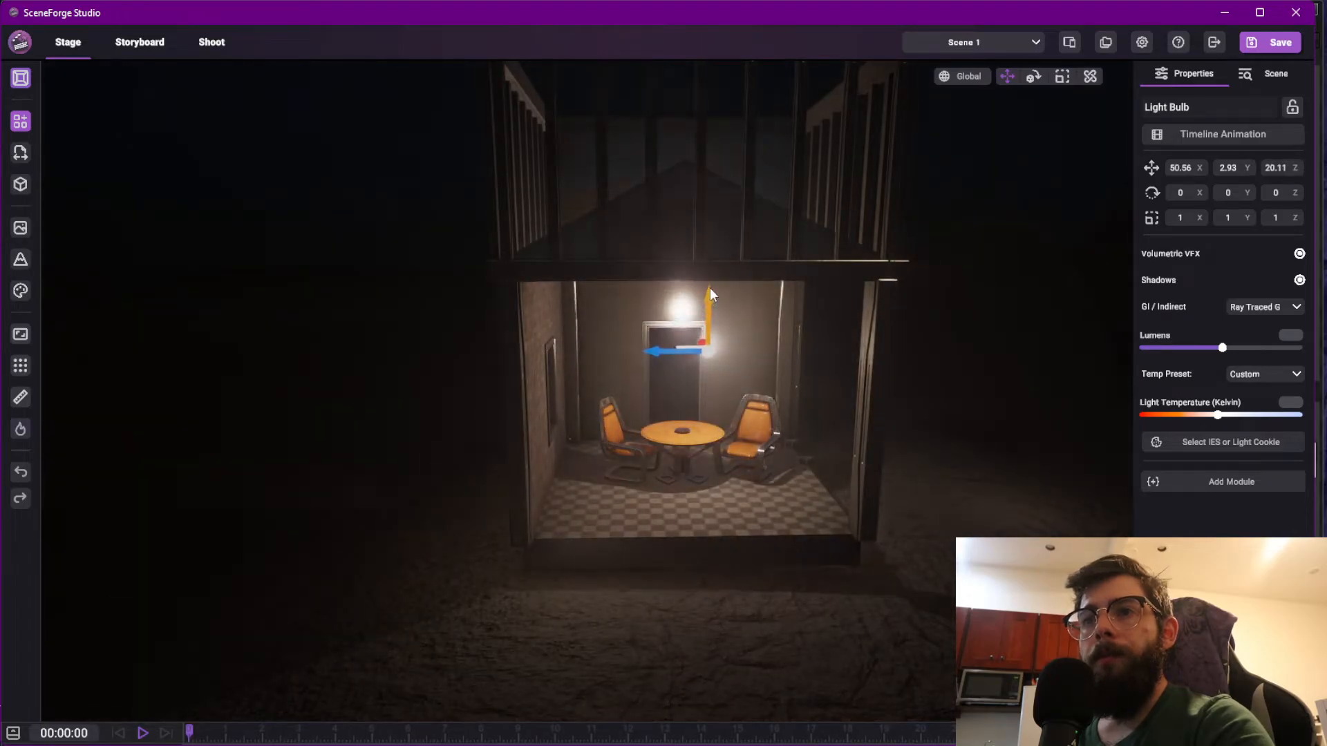
Open the StarterMap model's materials for editing and set the M_Chair material smoothness to about 0.904
right_drag(794, 435, 864, 385)
click(827, 390)
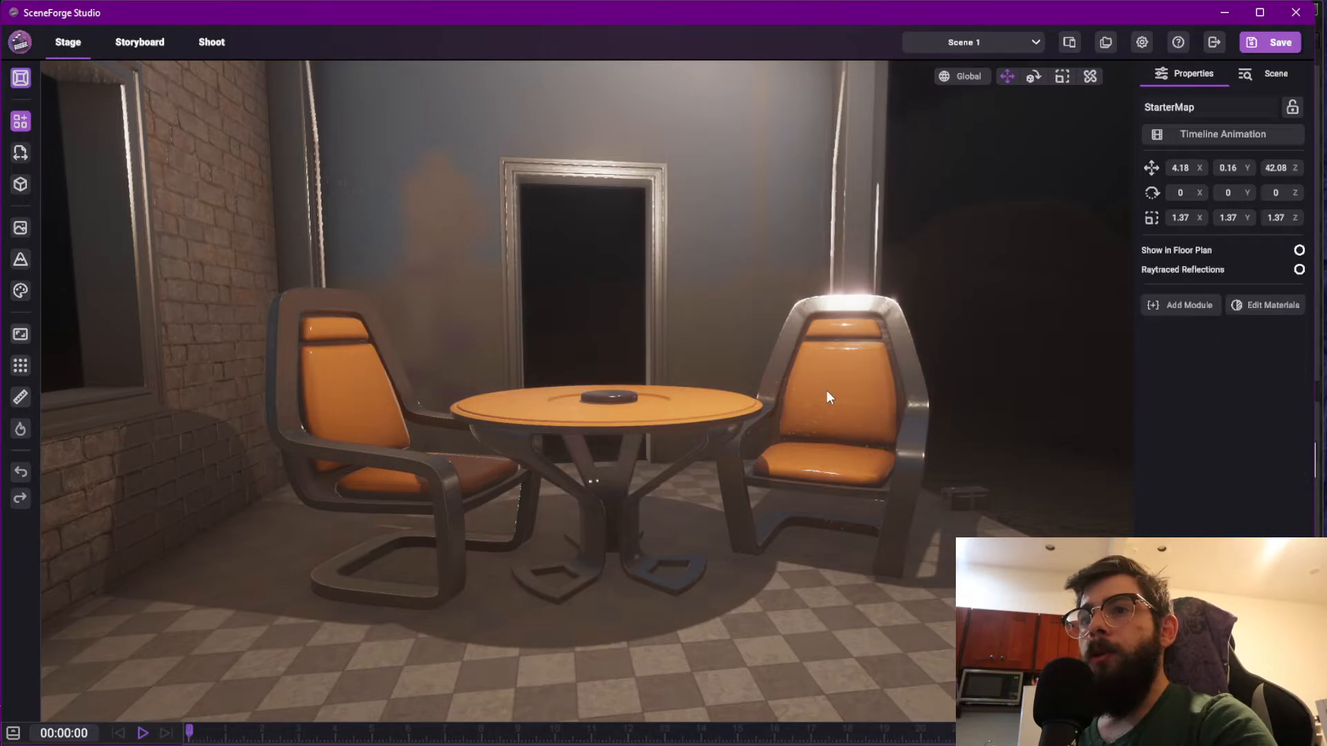
right_drag(641, 401, 864, 417)
click(1264, 307)
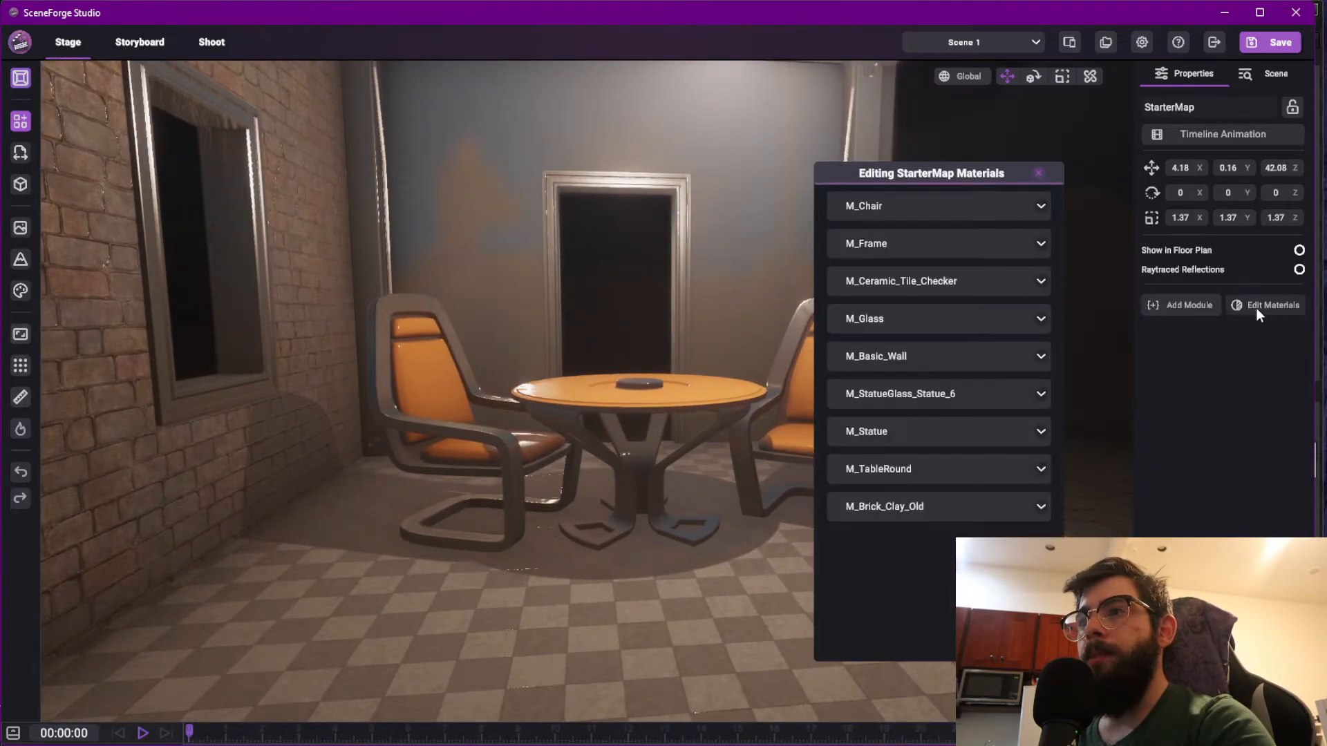
drag(914, 175, 1011, 172)
click(1105, 195)
scroll(884, 218, down, 1)
scroll(955, 259, up, 1)
mouse_move(1050, 434)
mouse_down()
mouse_move(1067, 441)
mouse_move(863, 450)
mouse_move(1026, 435)
mouse_move(964, 424)
mouse_move(1071, 427)
mouse_up()
Tint the albedo color of the M_Chair material pale yellow
click(1070, 239)
drag(814, 253, 800, 208)
drag(910, 250, 908, 306)
drag(853, 193, 808, 210)
click(870, 456)
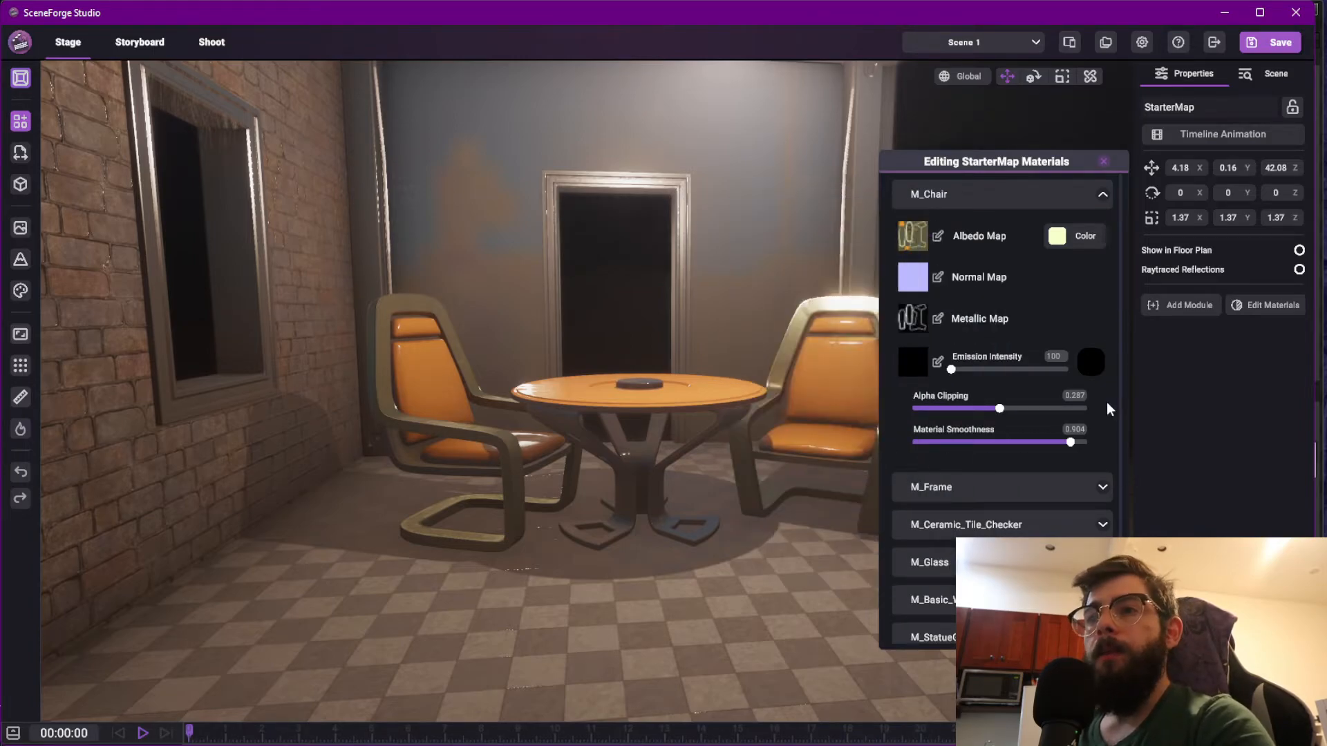
Set the M_Chair material smoothness to 1
key(e)
right_drag(641, 270, 649, 384)
key(q)
key(w)
drag(997, 441, 1164, 326)
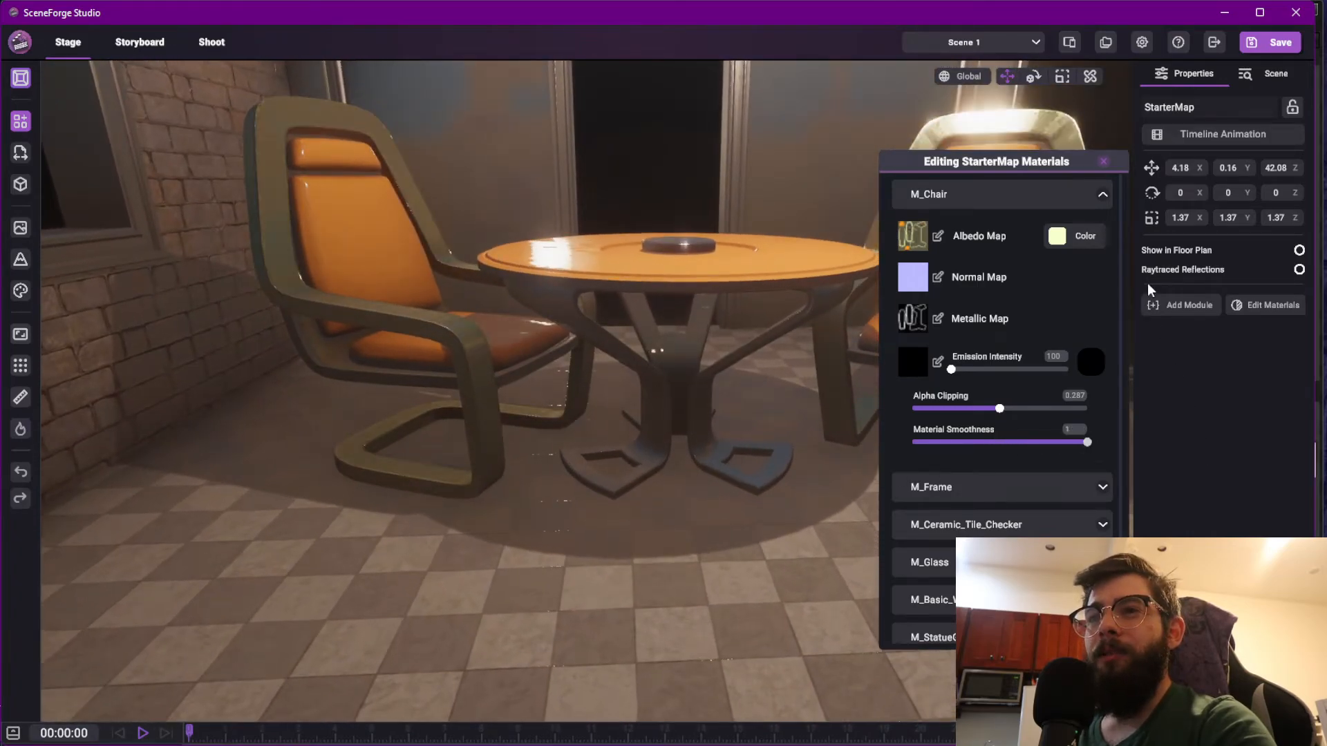
Close the material editor and enable raytraced reflections for the StarterMap model
click(1104, 162)
right_drag(834, 246, 696, 308)
key(w)
key(e)
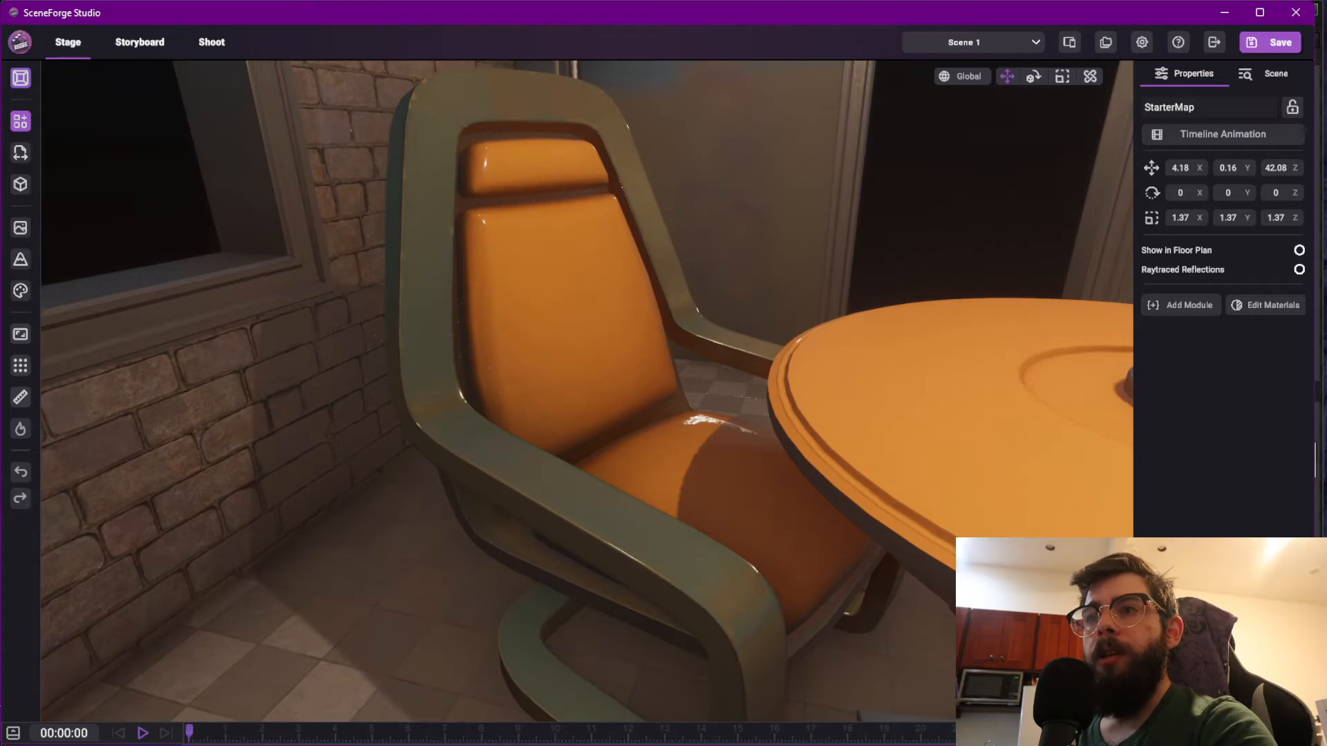
click(1300, 269)
Raise the light bulb to about 3.26 on Y, slightly lower its lumens and give it a near-neutral white color temperature
right_drag(641, 447, 726, 284)
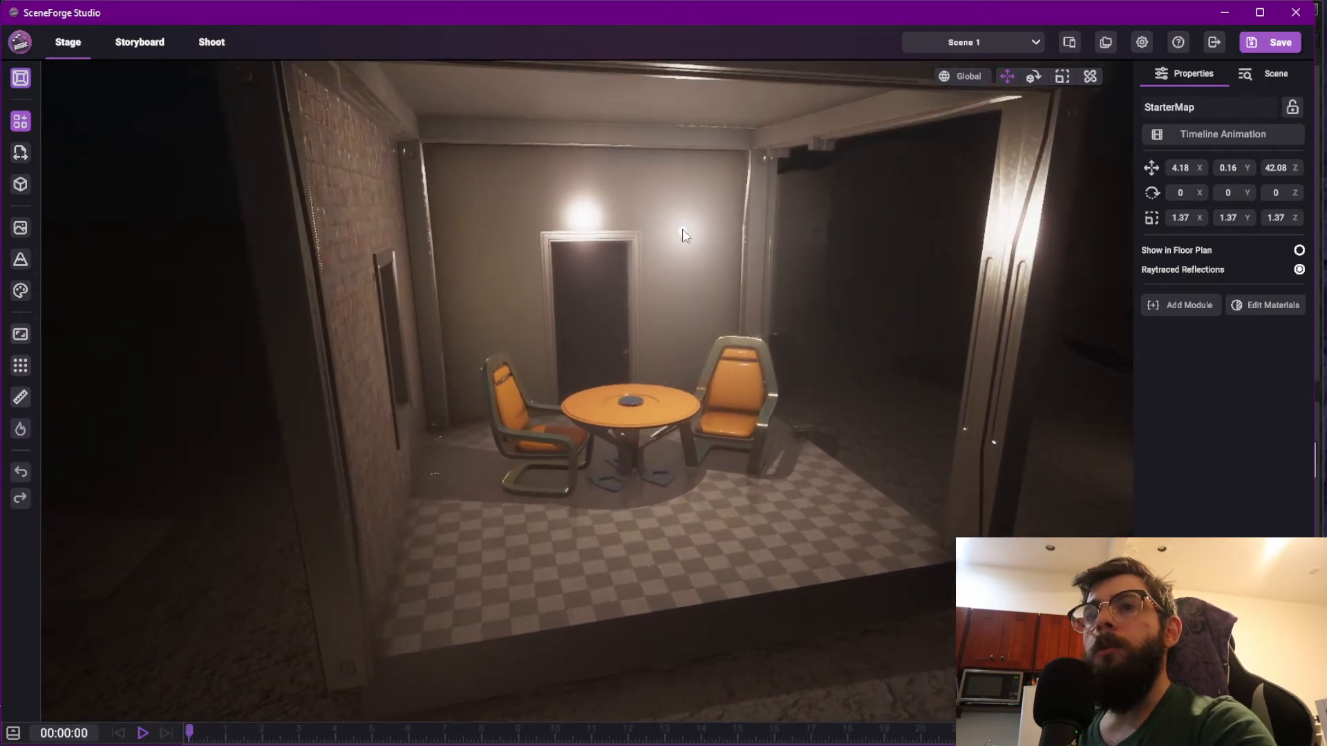
click(682, 206)
mouse_move(681, 205)
mouse_down()
mouse_move(683, 284)
mouse_move(685, 110)
mouse_move(686, 223)
mouse_up()
drag(1225, 351, 1154, 354)
drag(1218, 415, 1126, 415)
click(1187, 347)
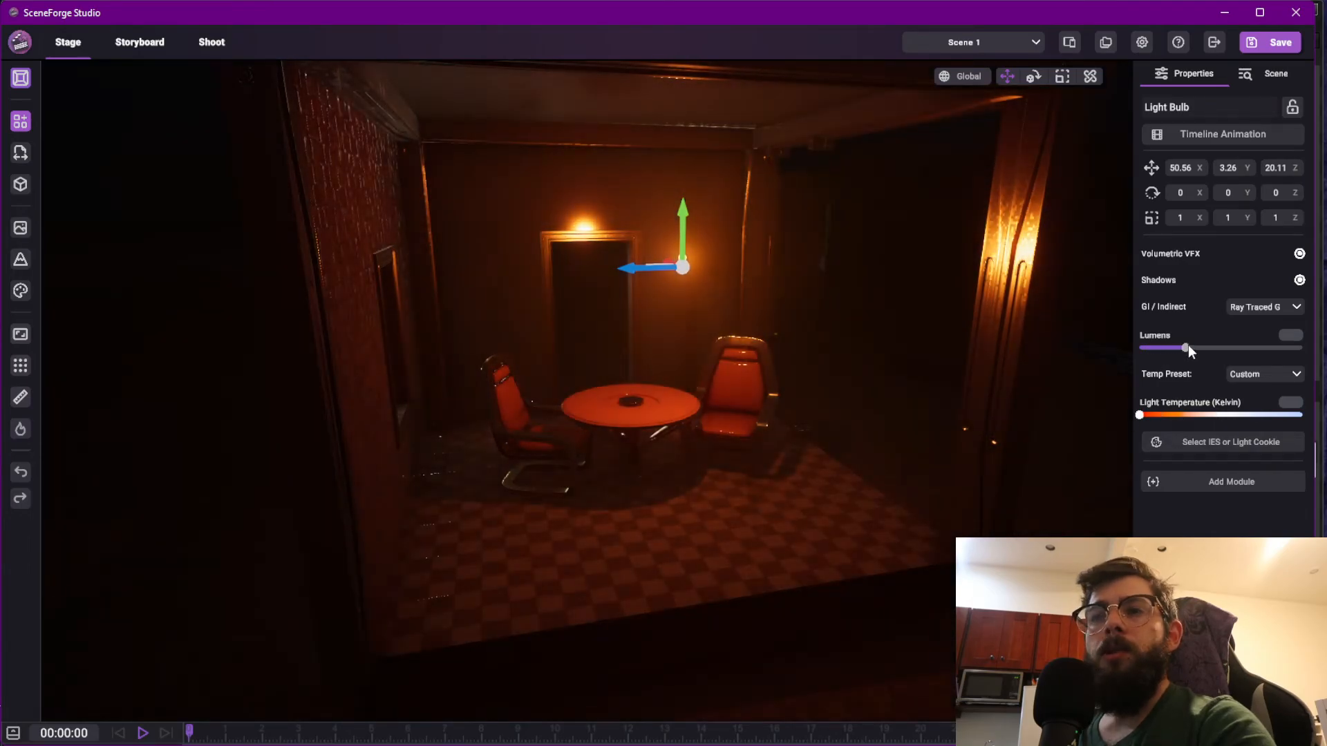
drag(1188, 349, 1214, 348)
drag(1197, 415, 1225, 415)
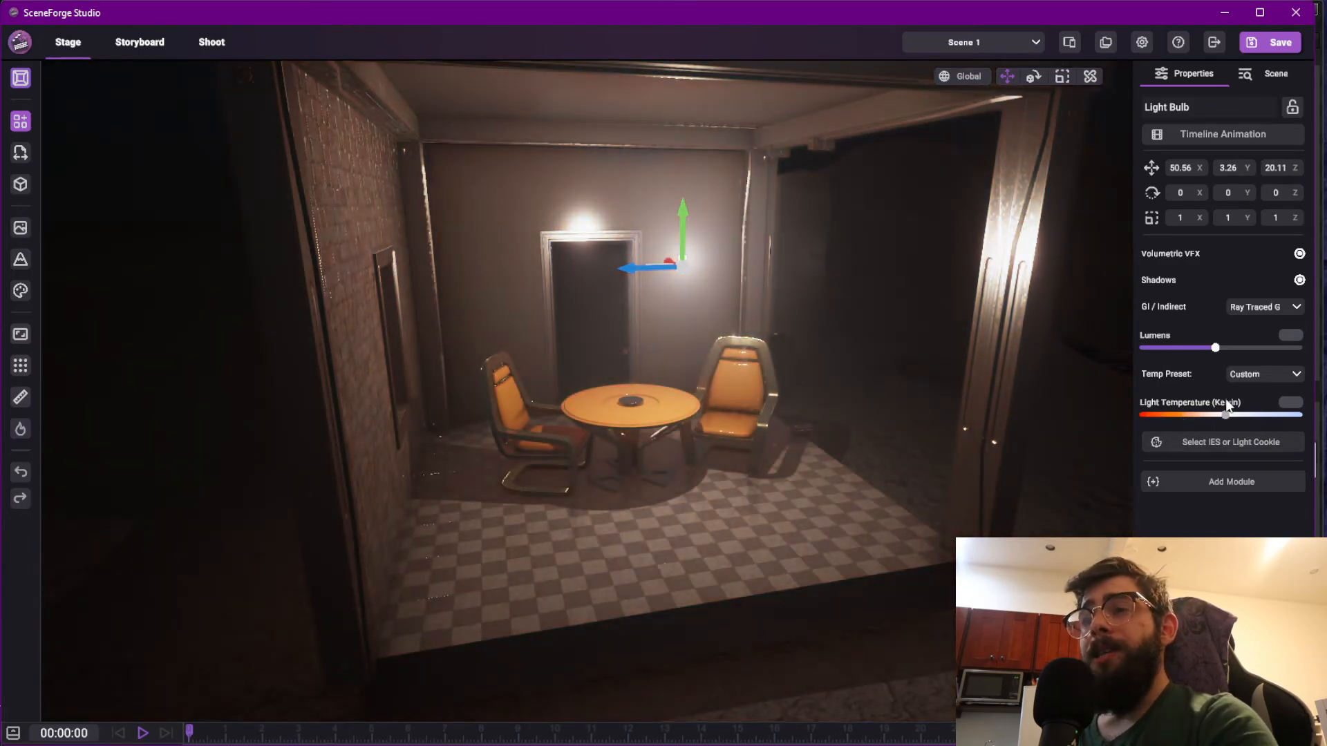
Examine the lit house interior, its furniture, walls and floor from several distances and angles
key(w)
key(s)
key(w)
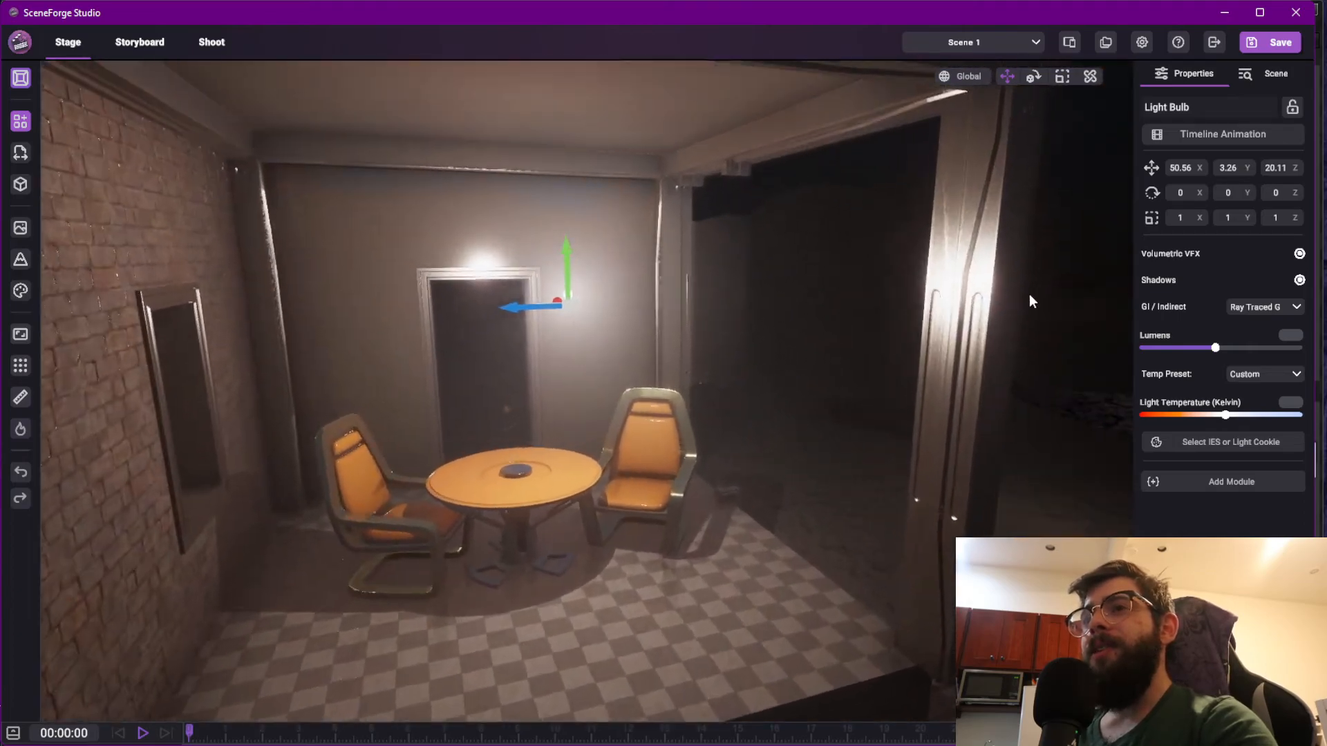
key(w)
key(s)
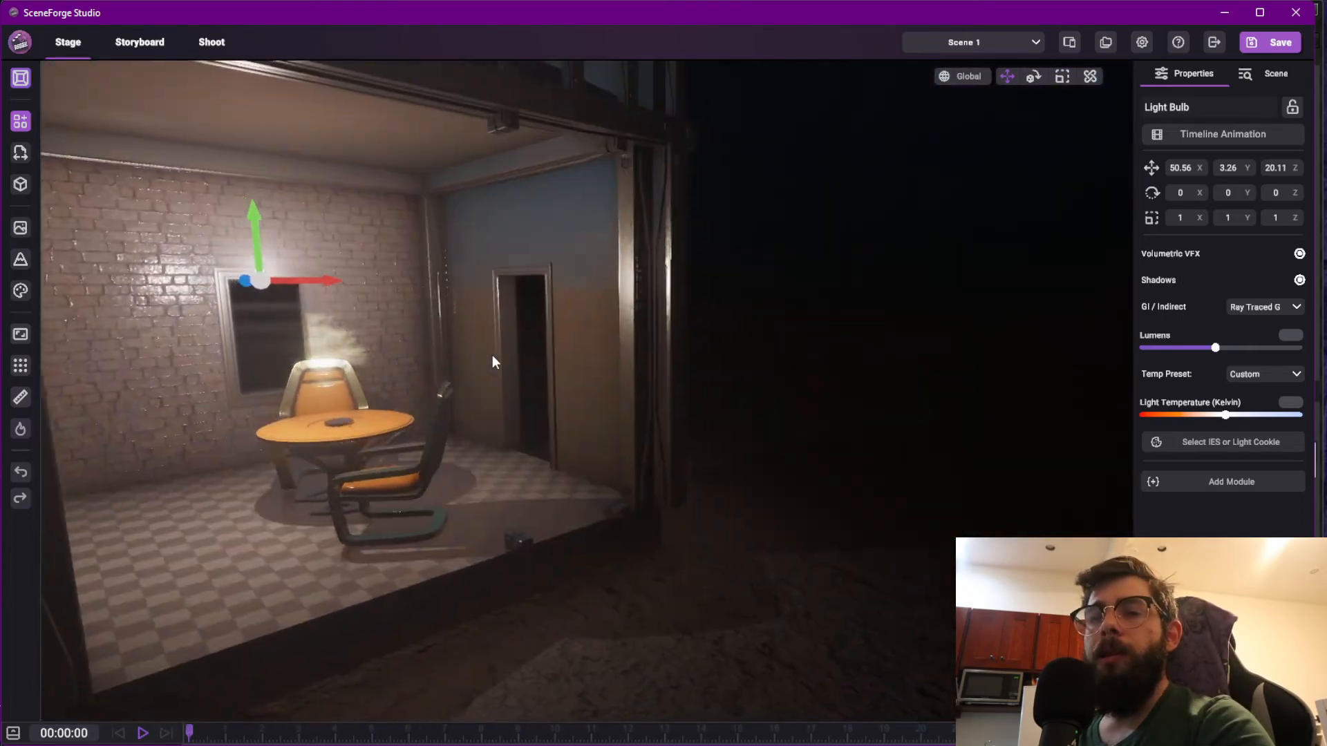
key(s)
key(w)
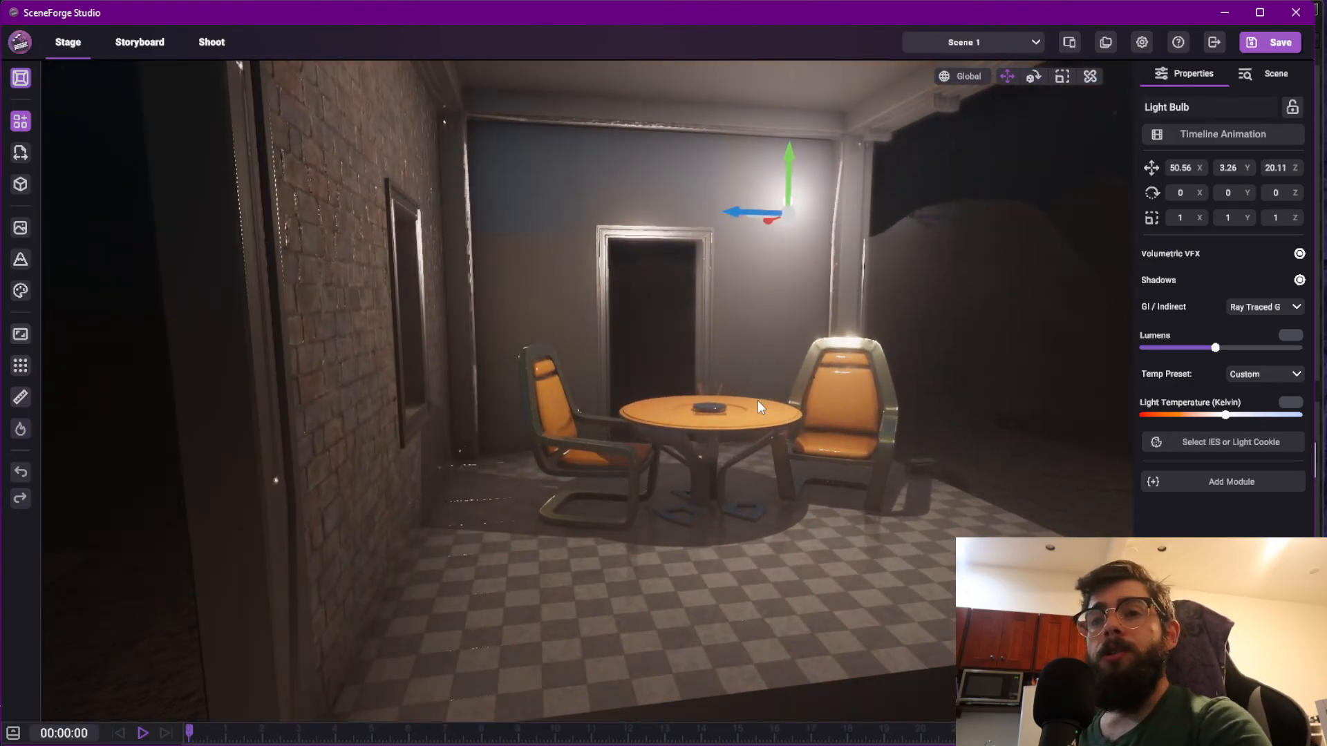
key(s)
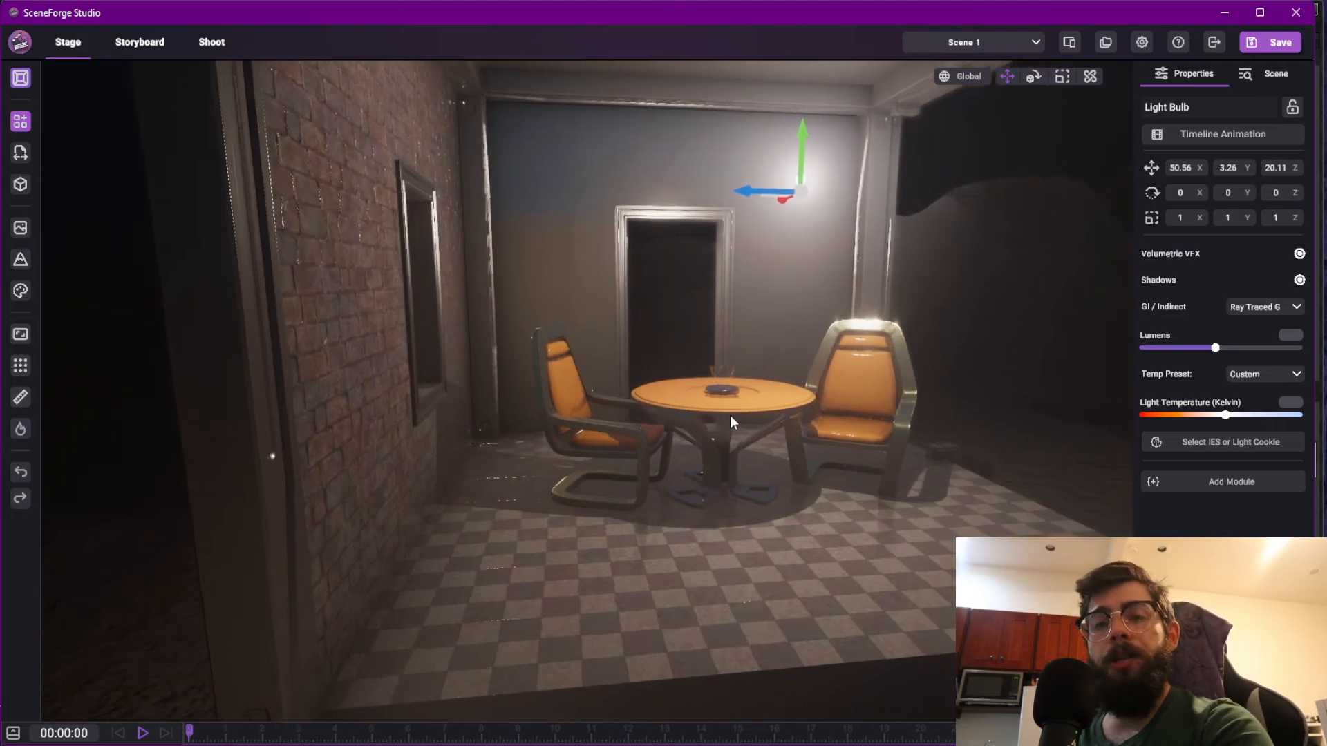